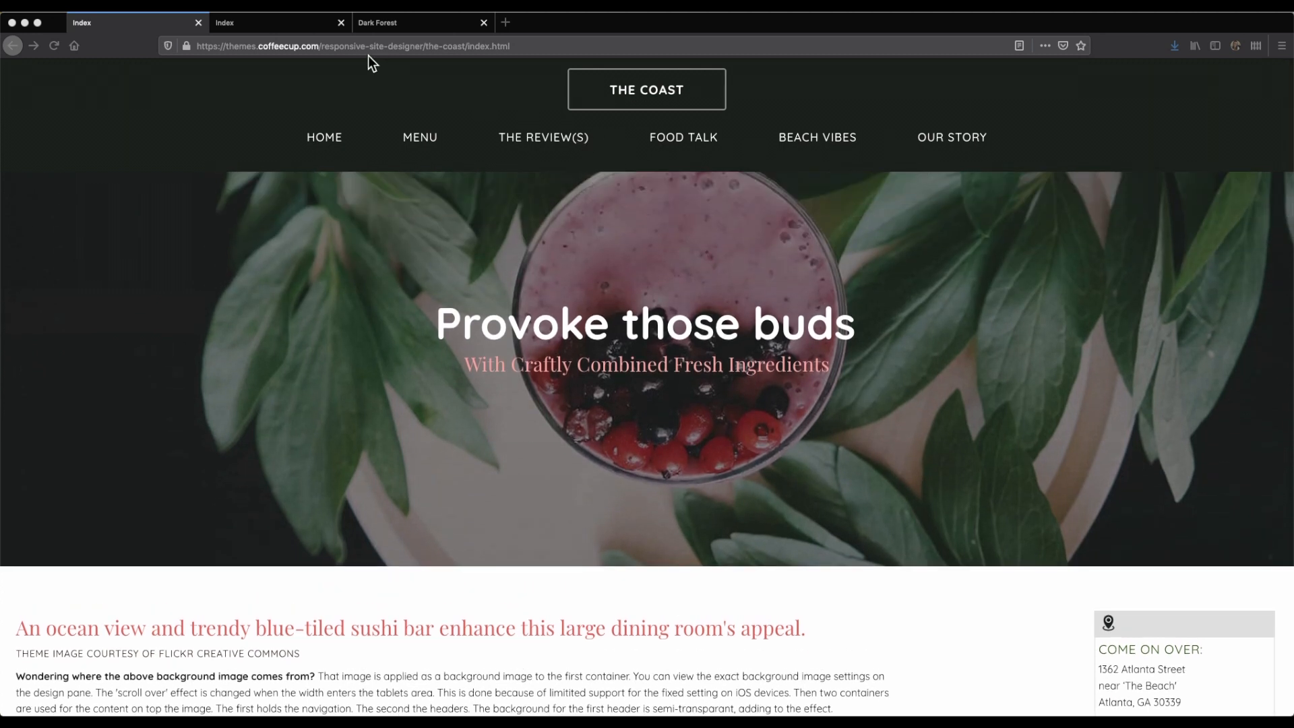
- Review the Drone Inc. demo page to see how its header and logo behave while the product sections scroll
{"action": "left_click", "coordinate": [306, 22]}
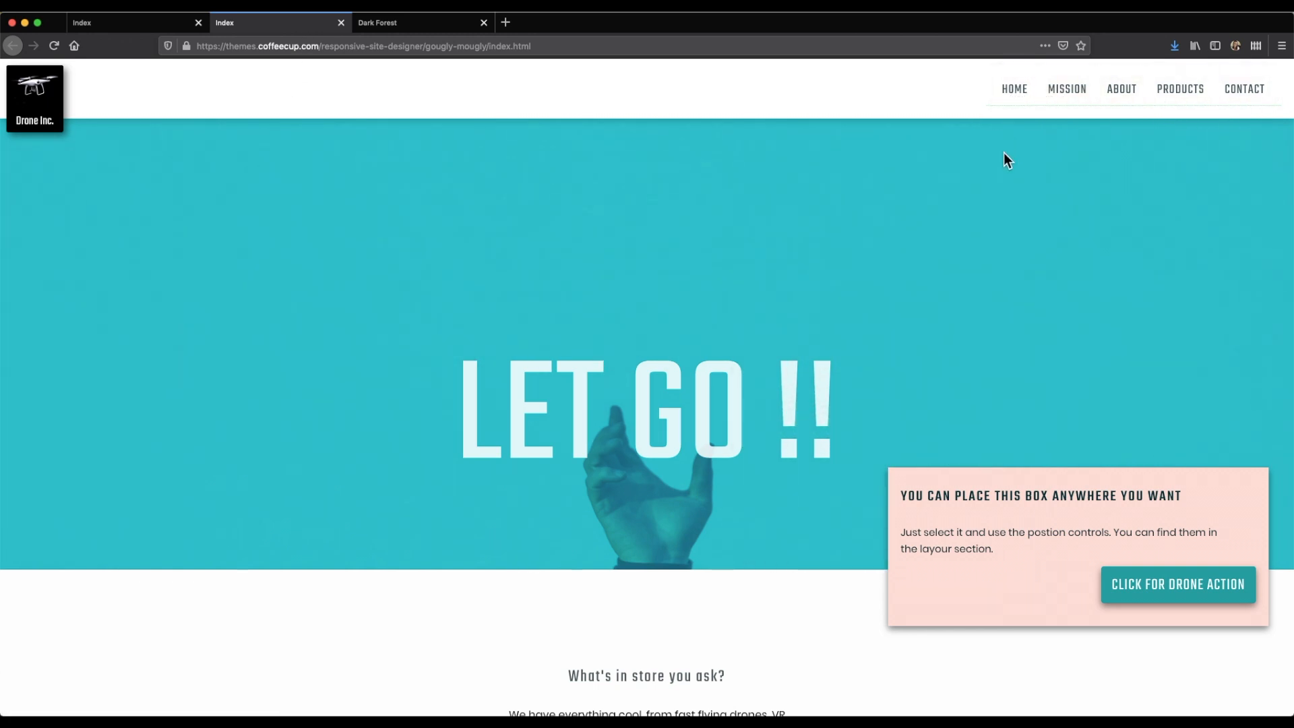
{"action": "scroll", "coordinate": [1005, 152], "scroll_direction": "down", "scroll_amount": 3}
{"action": "scroll", "coordinate": [1004, 153], "scroll_direction": "down", "scroll_amount": 12}
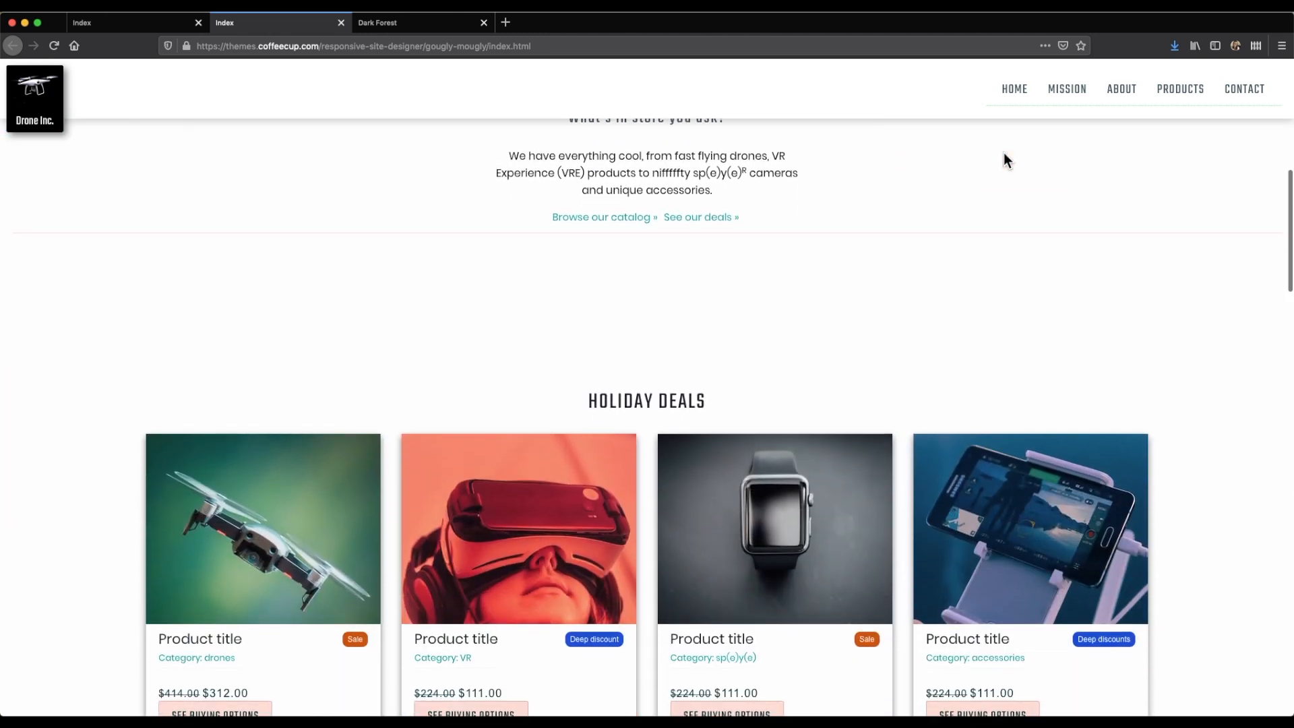
{"action": "scroll", "coordinate": [1004, 154], "scroll_direction": "down", "scroll_amount": 9}
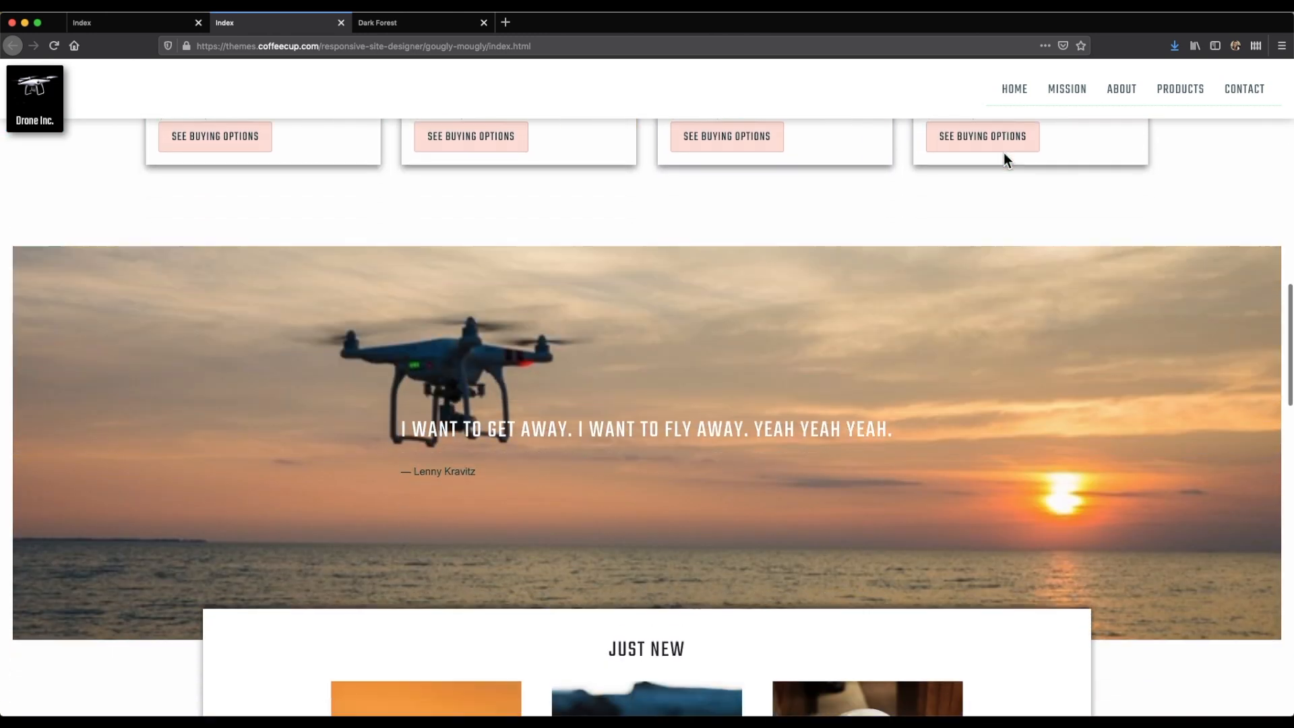
{"action": "scroll", "coordinate": [1004, 159], "scroll_direction": "down", "scroll_amount": 1}
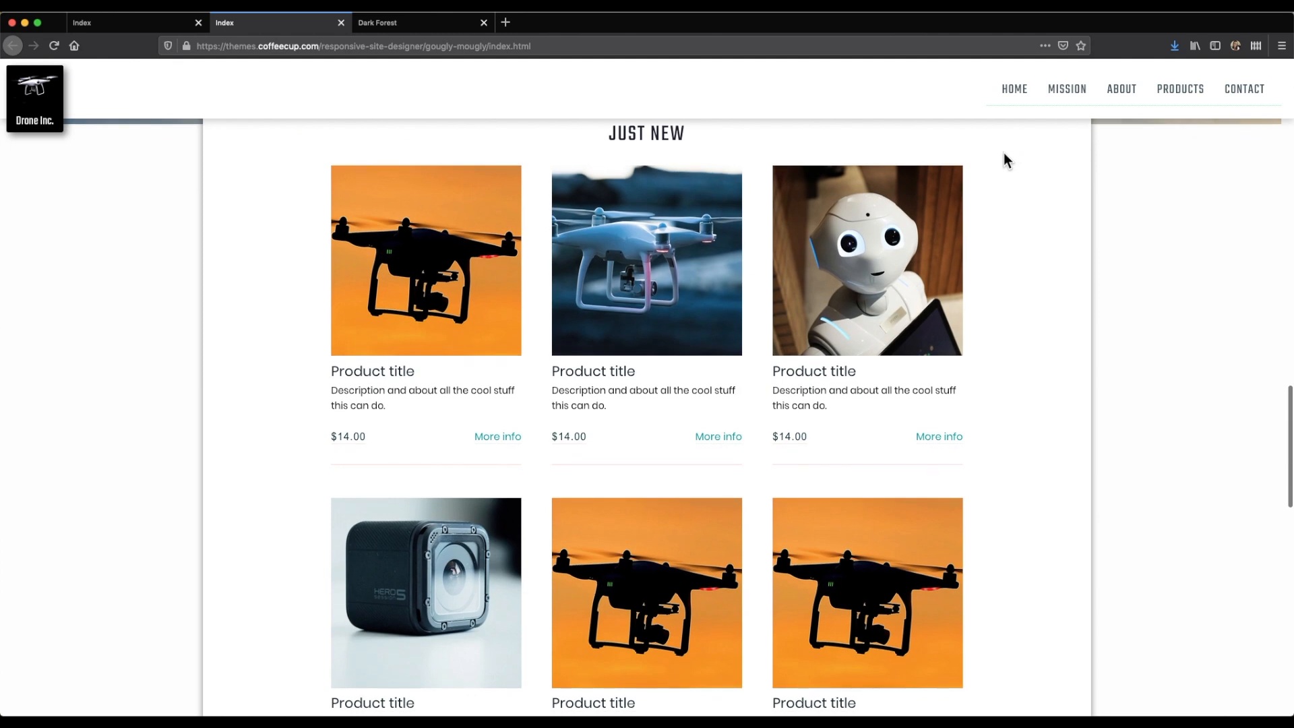
{"action": "scroll", "coordinate": [1004, 160], "scroll_direction": "up", "scroll_amount": 7}
{"action": "scroll", "coordinate": [1004, 160], "scroll_direction": "up", "scroll_amount": 20}
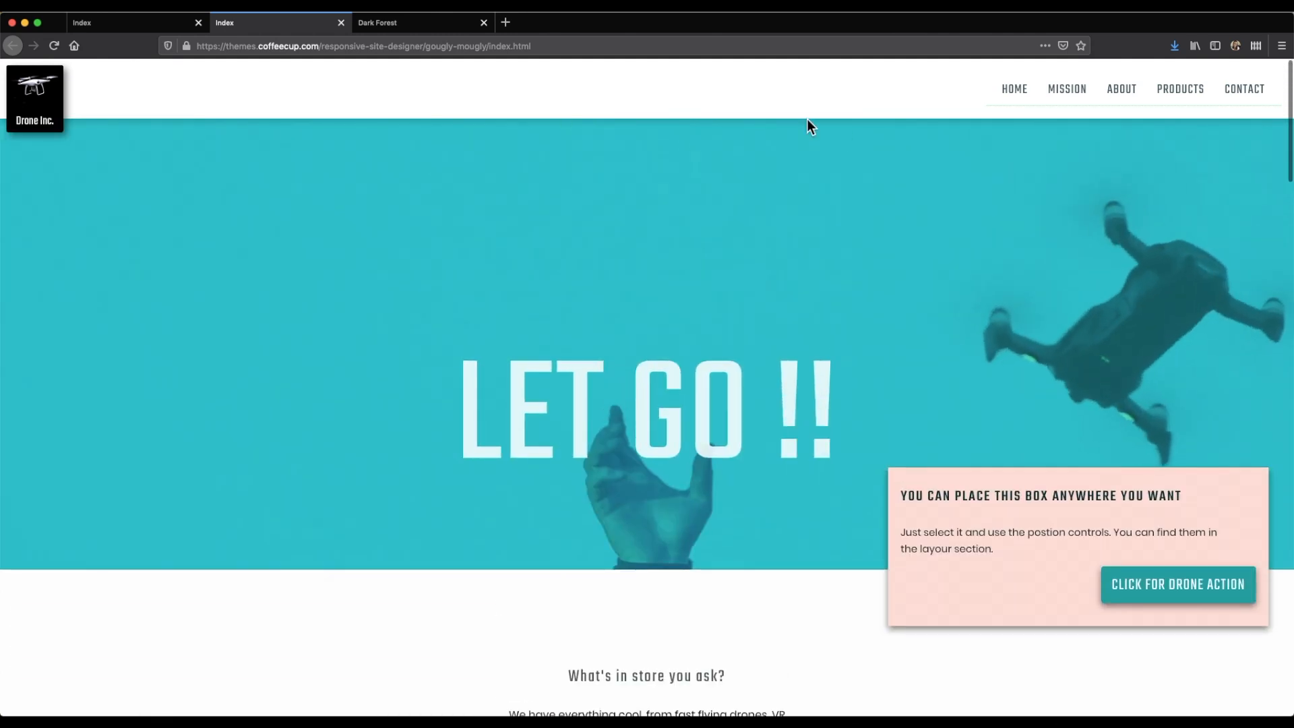
- Examine the Black Forest demo page's navigation and mountain image row while scrolling through the Activities and Location sections
{"action": "left_click", "coordinate": [411, 27]}
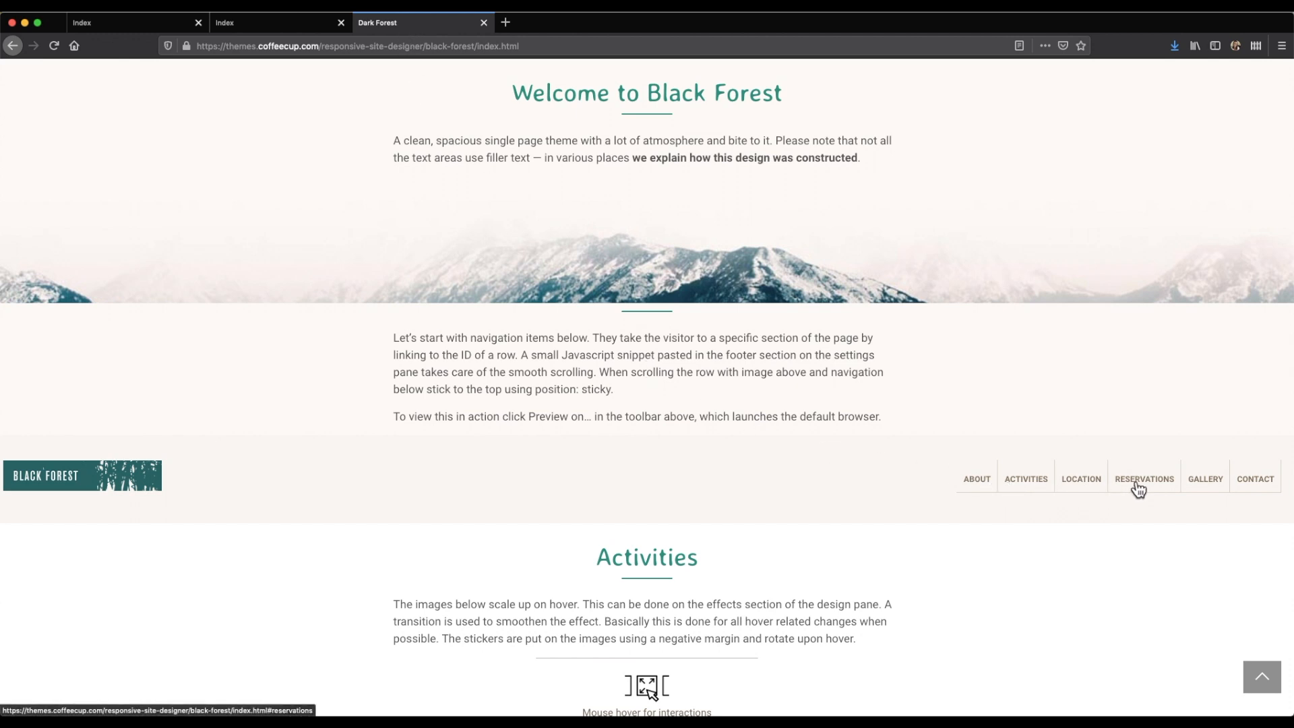
{"action": "scroll", "coordinate": [578, 466], "scroll_direction": "down", "scroll_amount": 5}
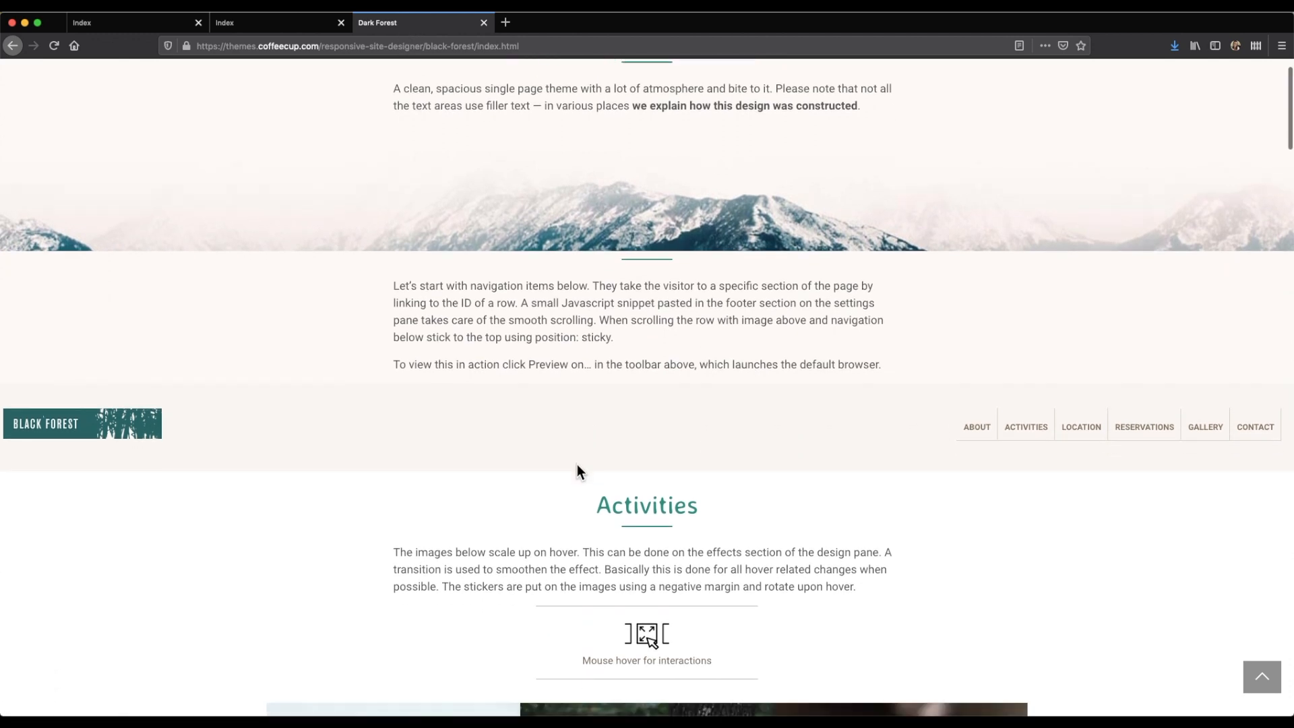
{"action": "scroll", "coordinate": [577, 463], "scroll_direction": "down", "scroll_amount": 5}
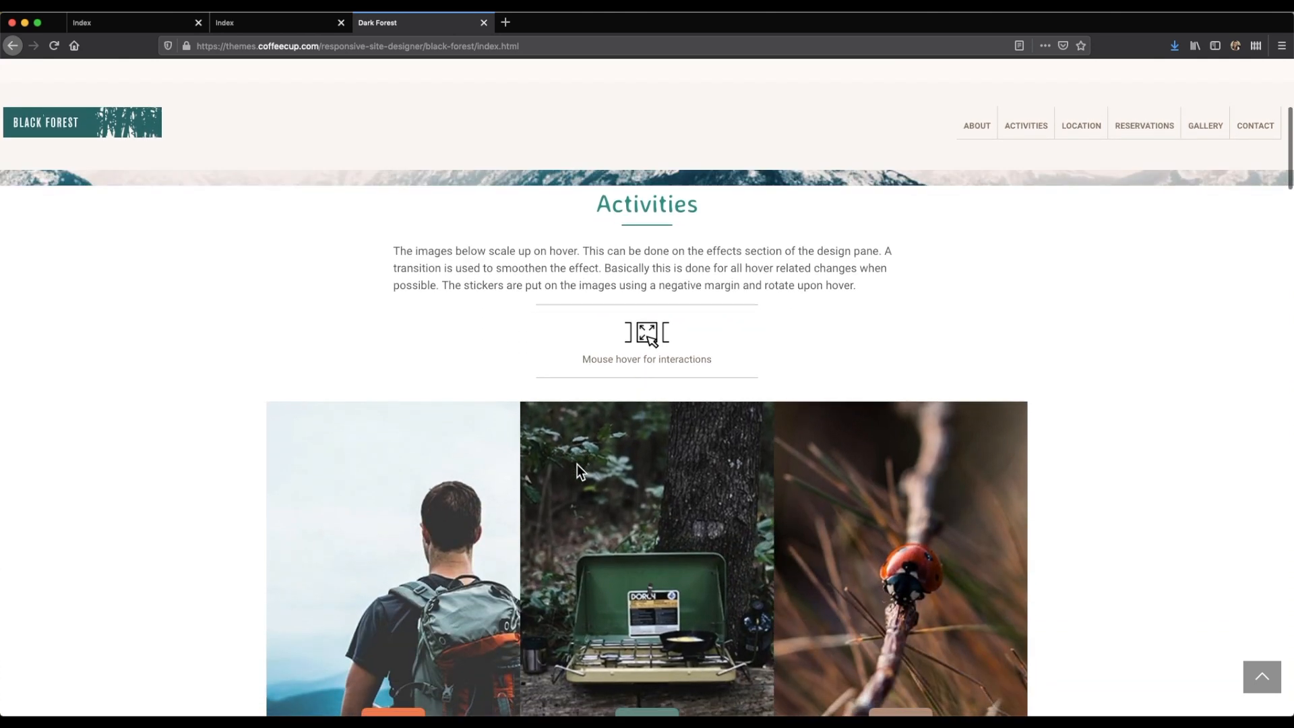
{"action": "scroll", "coordinate": [577, 464], "scroll_direction": "down", "scroll_amount": 5}
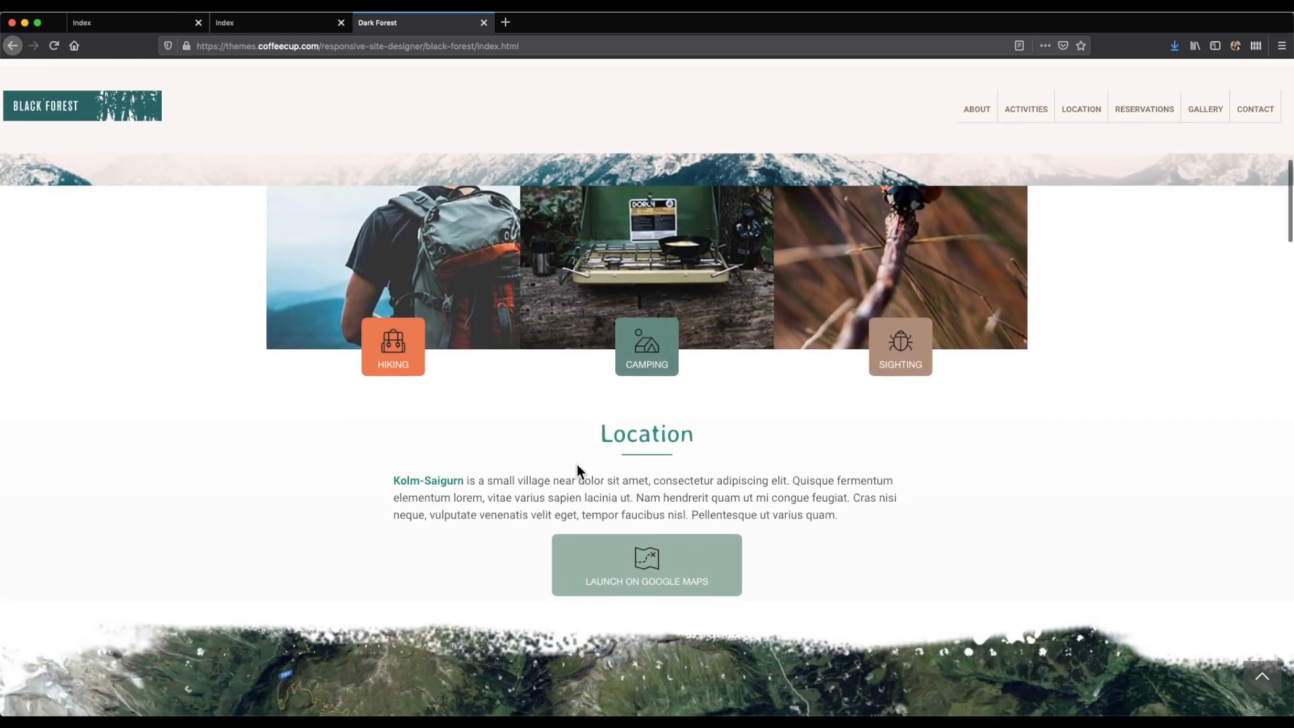
{"action": "scroll", "coordinate": [564, 546], "scroll_direction": "up", "scroll_amount": 5}
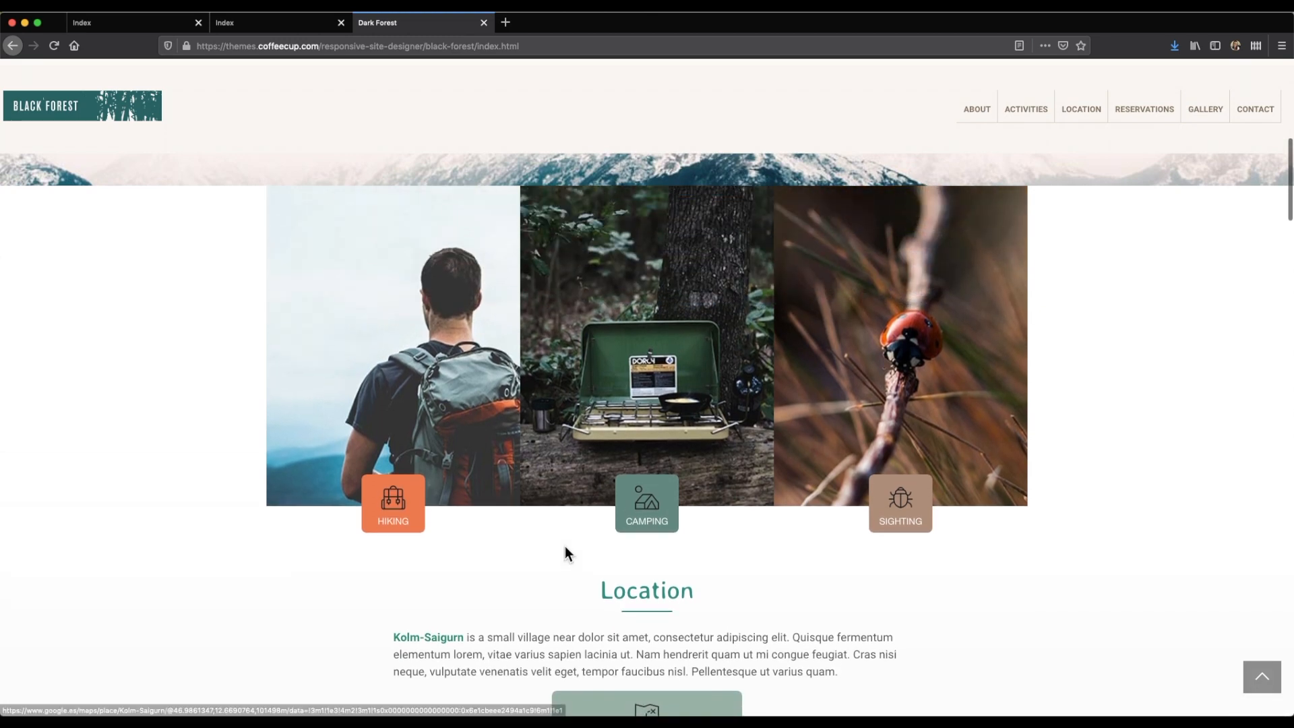
{"action": "scroll", "coordinate": [565, 546], "scroll_direction": "up", "scroll_amount": 8}
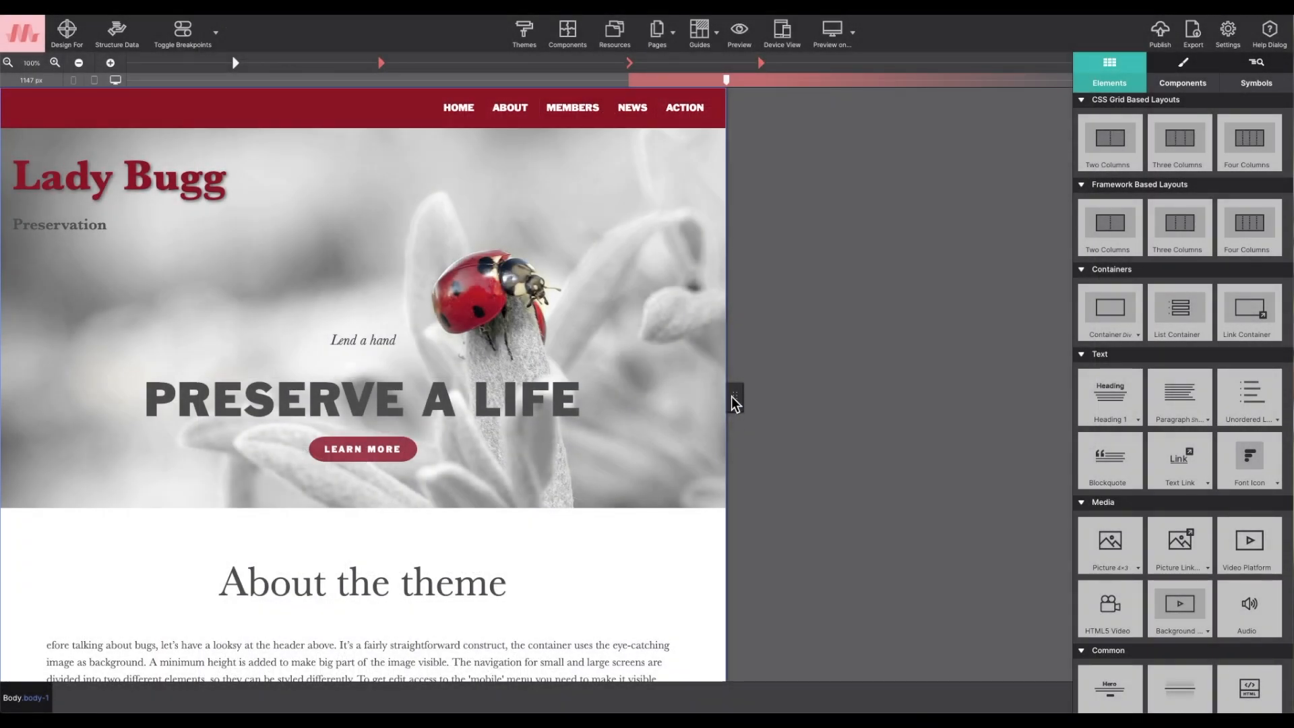
- Switch to Site Designer and set the Lady Bugg page's canvas to the 993 px breakpoint
{"action": "mouse_move", "coordinate": [733, 396]}
{"action": "left_mouse_down"}
{"action": "mouse_move", "coordinate": [563, 398]}
{"action": "mouse_move", "coordinate": [736, 397]}
{"action": "left_mouse_up"}
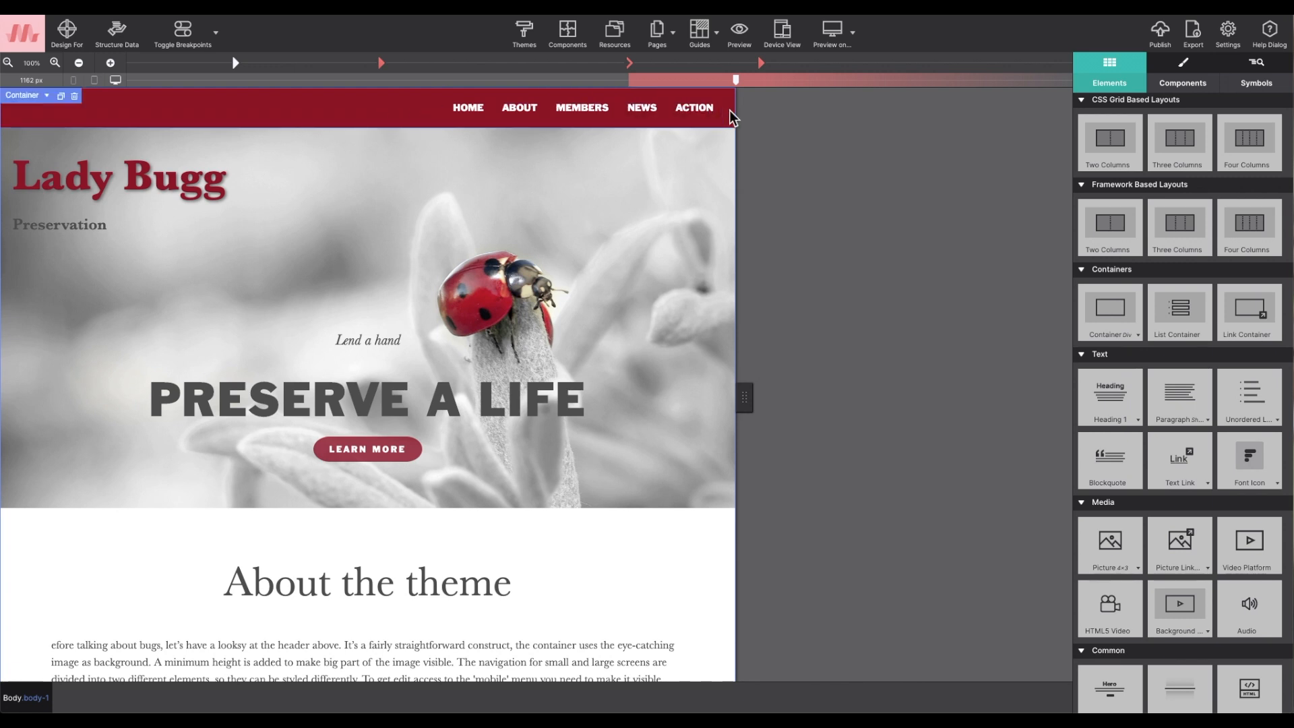
{"action": "left_click", "coordinate": [630, 63]}
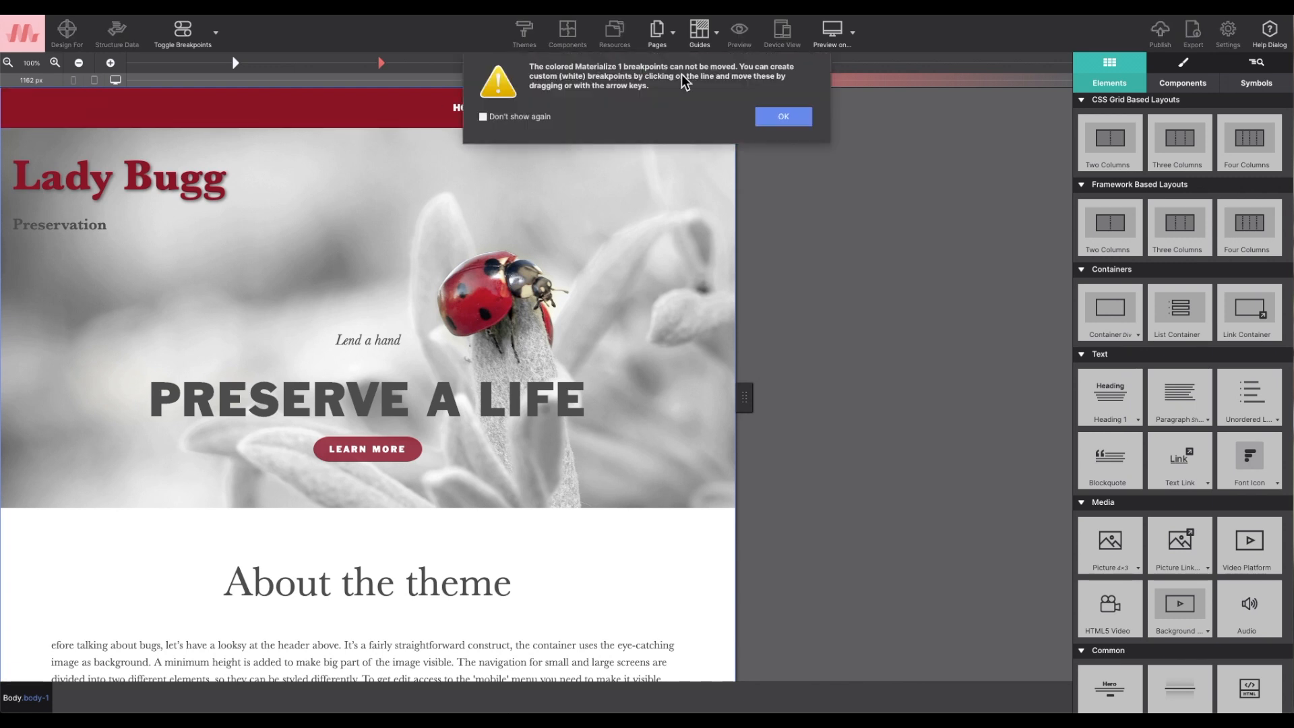
{"action": "left_click", "coordinate": [775, 115]}
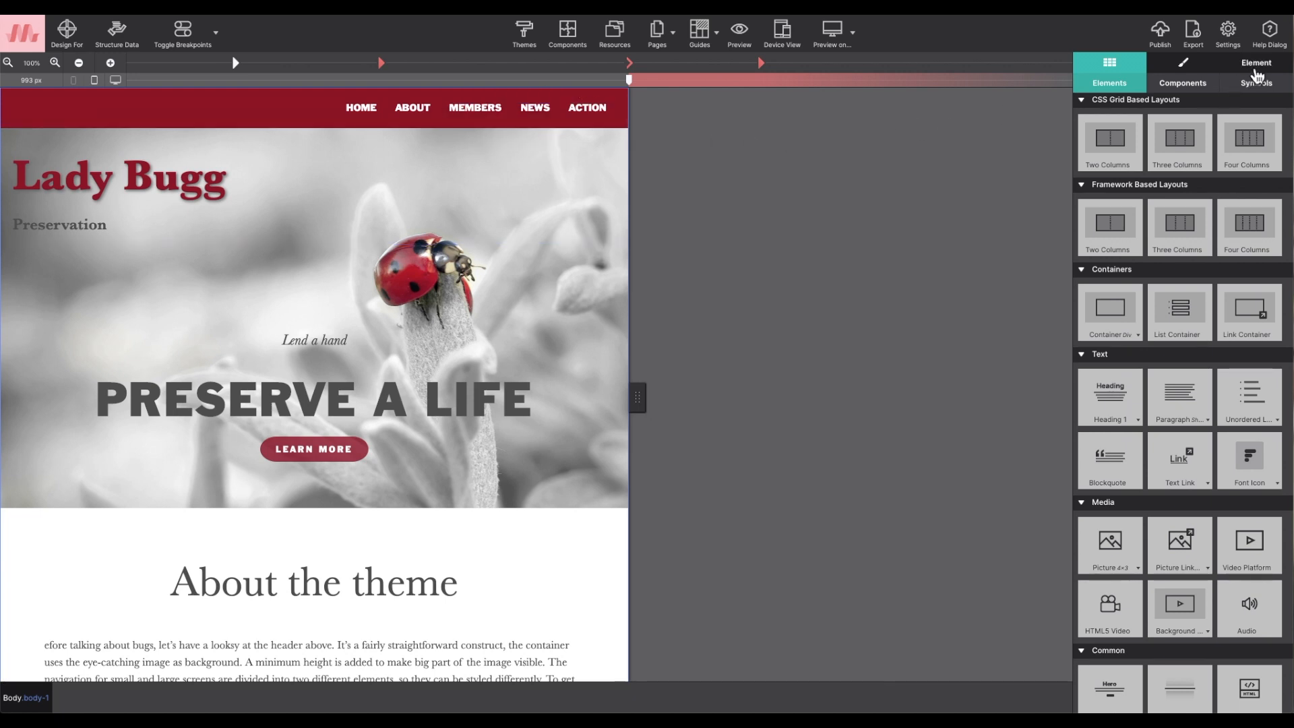
- Give the outside-wrapper navigation container a sticky position and an auto z-index at the 993 px breakpoint
{"action": "left_click", "coordinate": [1259, 68]}
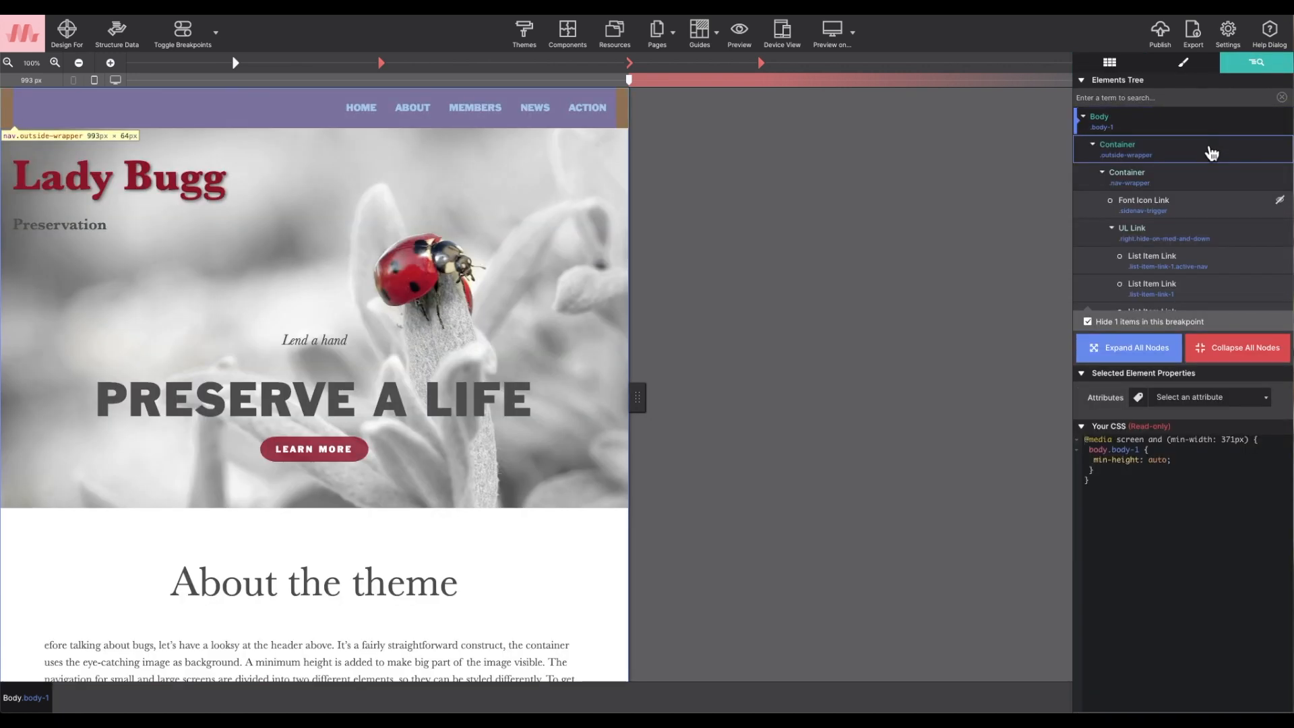
{"action": "left_click", "coordinate": [1212, 154]}
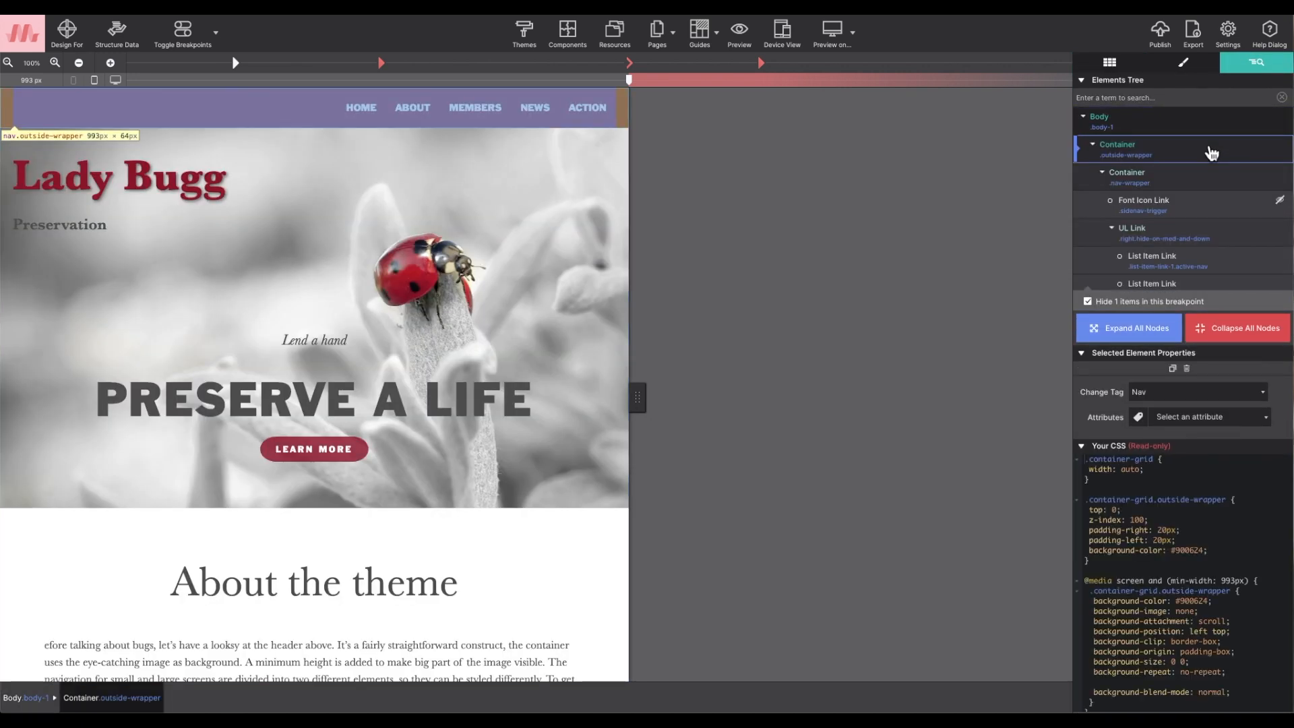
{"action": "double_click", "coordinate": [1211, 154]}
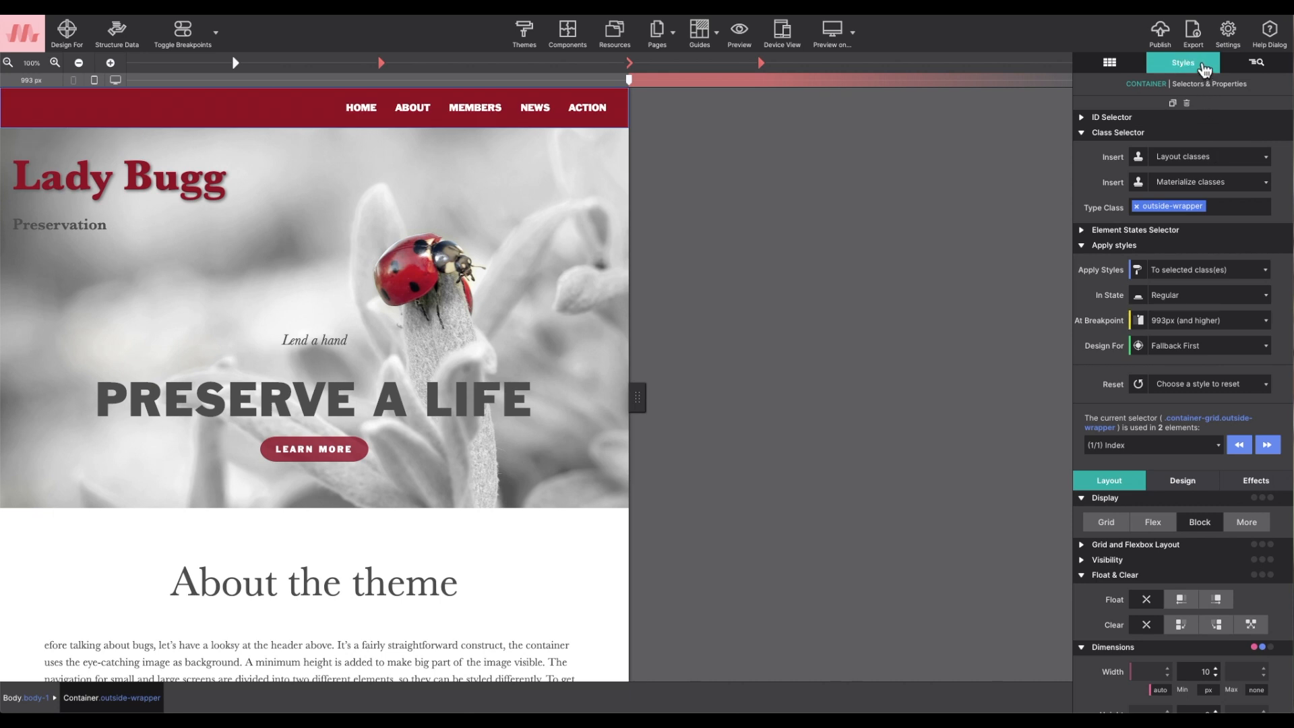
{"action": "scroll", "coordinate": [1131, 264], "scroll_direction": "down", "scroll_amount": 3}
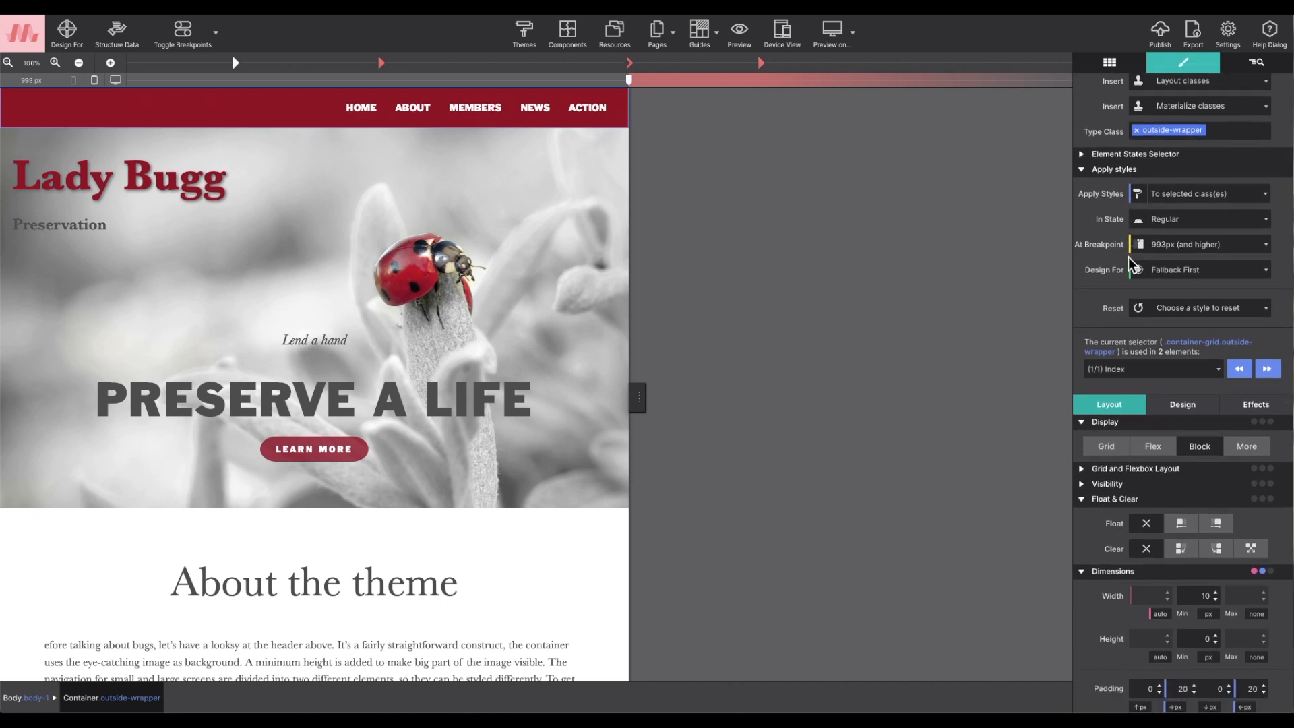
{"action": "scroll", "coordinate": [1129, 264], "scroll_direction": "down", "scroll_amount": 4}
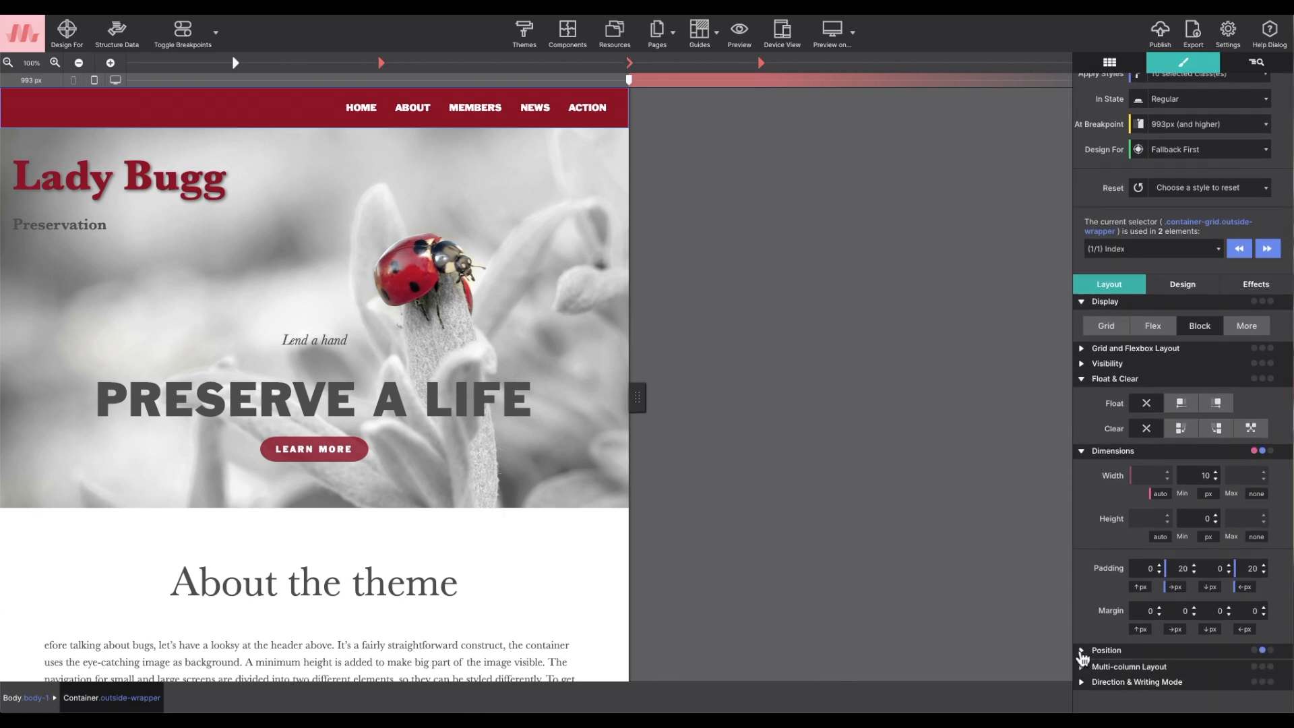
{"action": "left_click", "coordinate": [1084, 650]}
{"action": "scroll", "coordinate": [1088, 609], "scroll_direction": "down", "scroll_amount": 5}
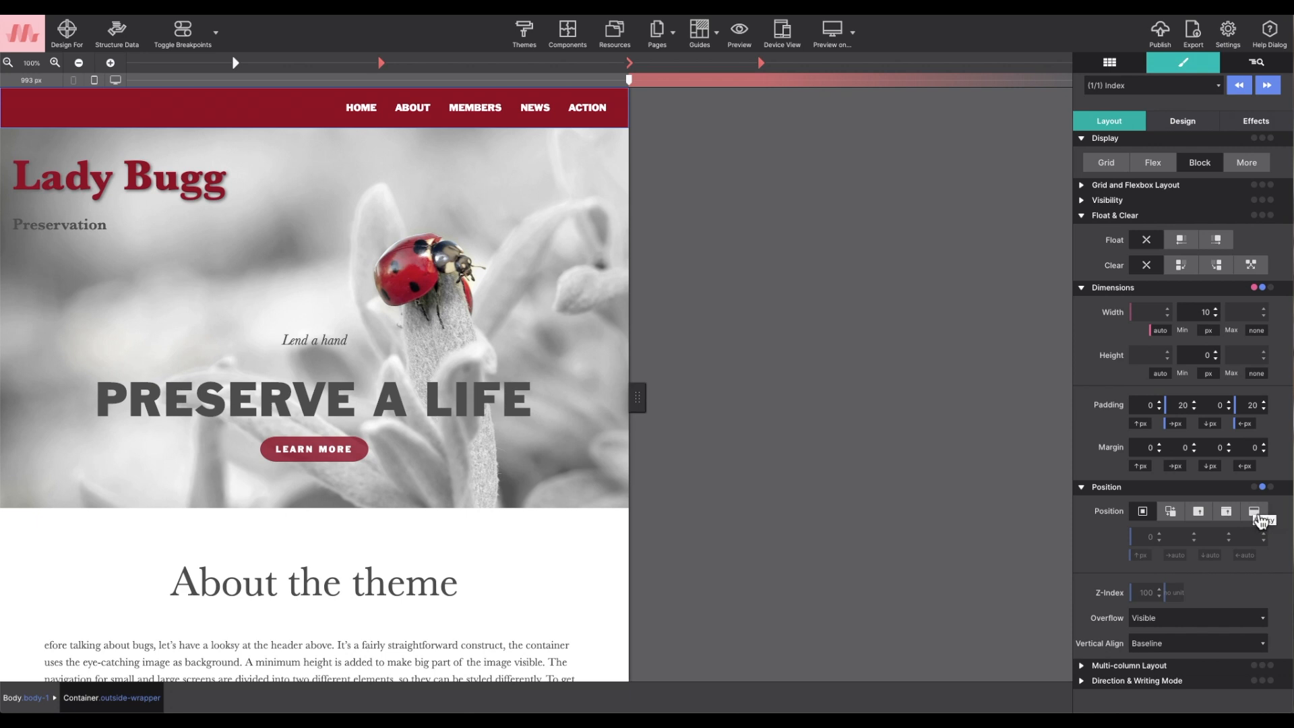
{"action": "left_click", "coordinate": [1254, 516]}
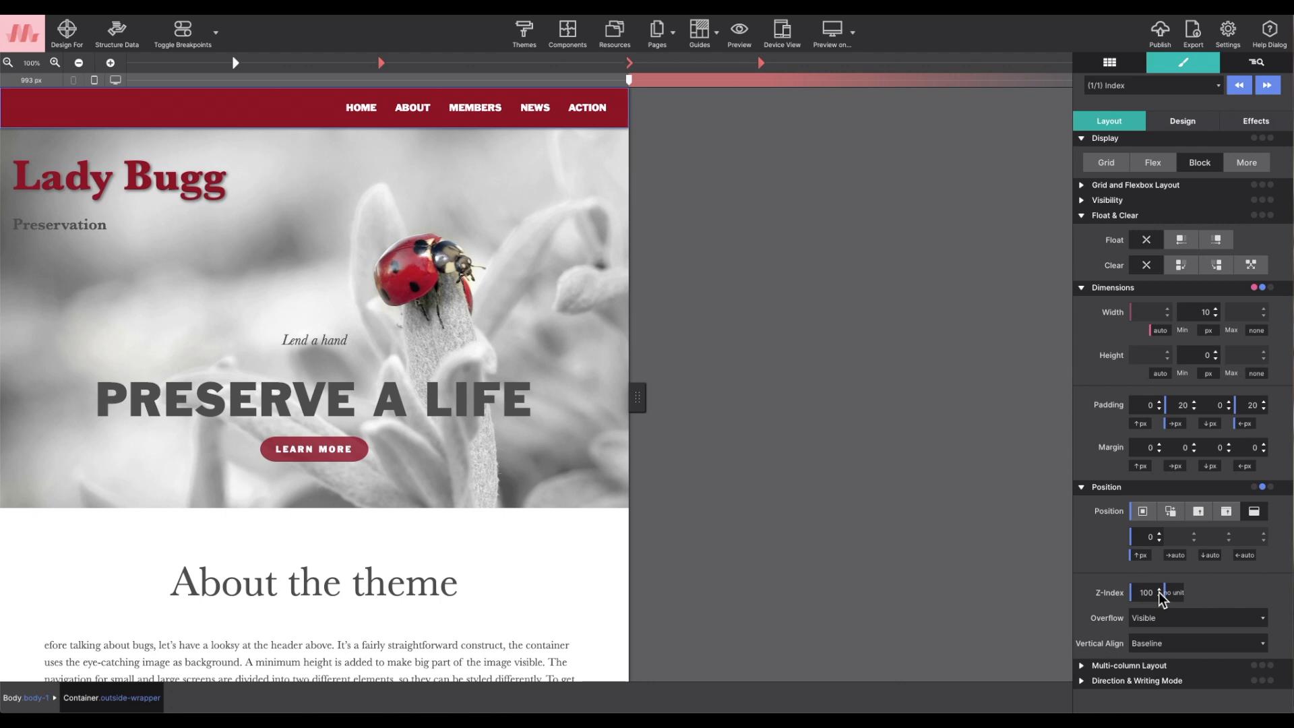
{"action": "left_click", "coordinate": [1175, 593]}
{"action": "left_click", "coordinate": [1176, 607]}
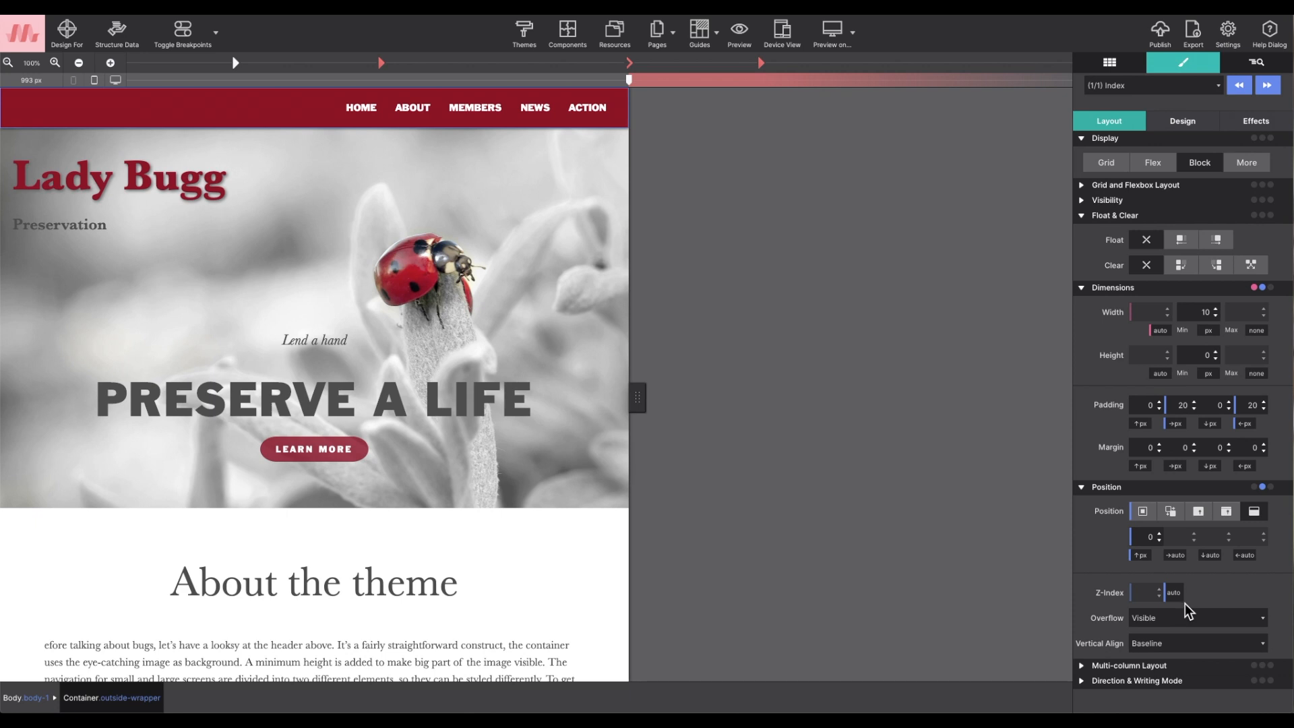
- Check the sticky navigation bar by scrolling the Lady Bugg page in the editor and in preview mode
{"action": "scroll", "coordinate": [504, 382], "scroll_direction": "down", "scroll_amount": 3}
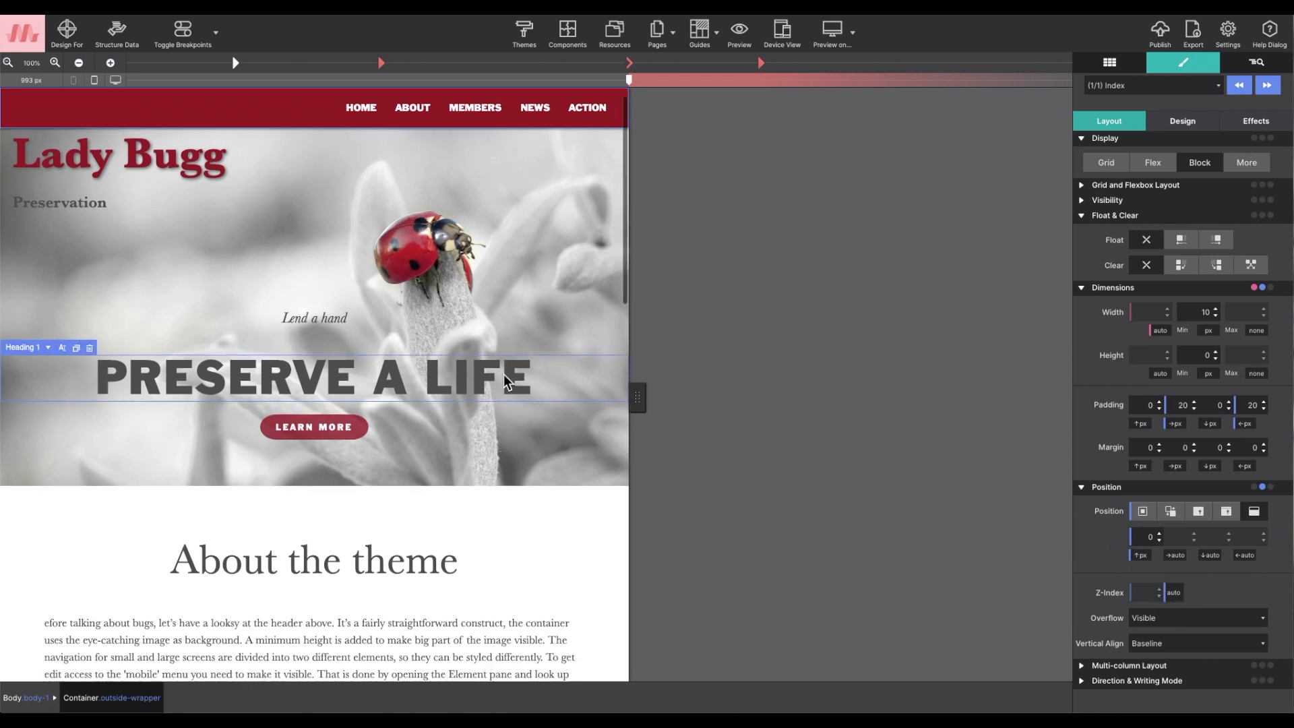
{"action": "scroll", "coordinate": [503, 382], "scroll_direction": "down", "scroll_amount": 10}
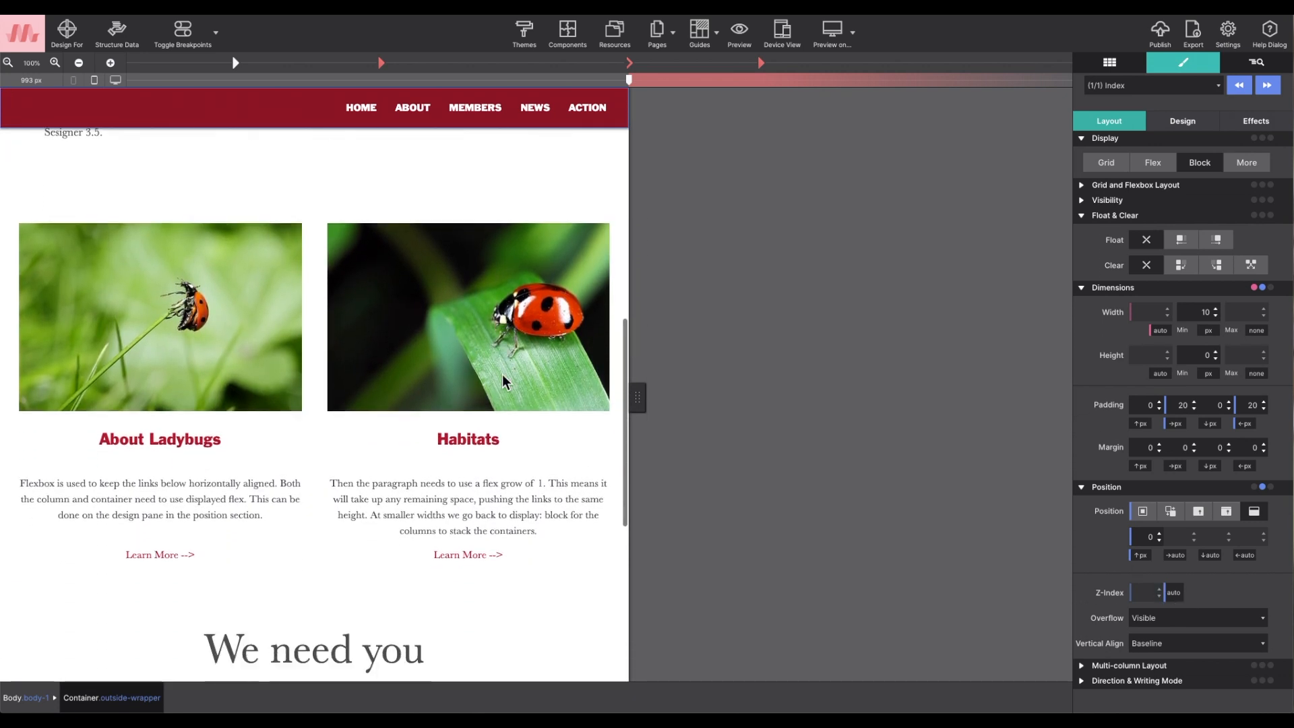
{"action": "scroll", "coordinate": [503, 382], "scroll_direction": "up", "scroll_amount": 8}
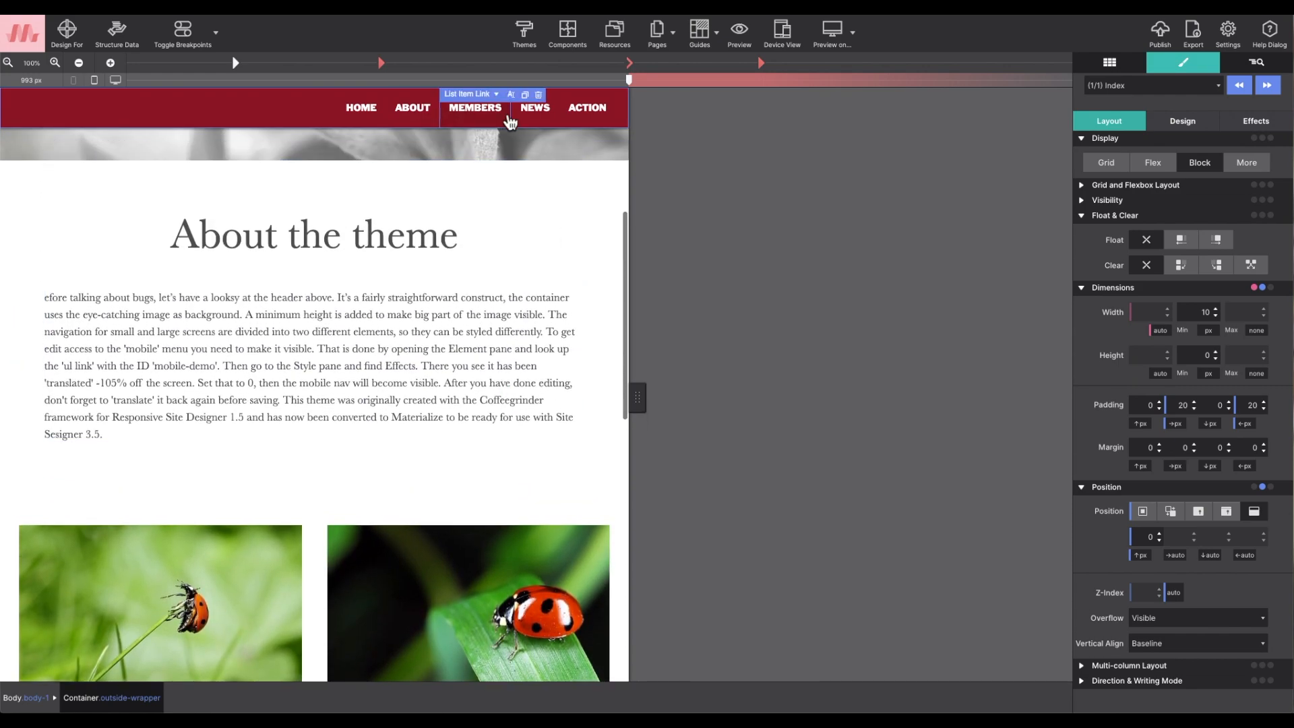
{"action": "left_click", "coordinate": [739, 32]}
{"action": "scroll", "coordinate": [583, 159], "scroll_direction": "down", "scroll_amount": 10}
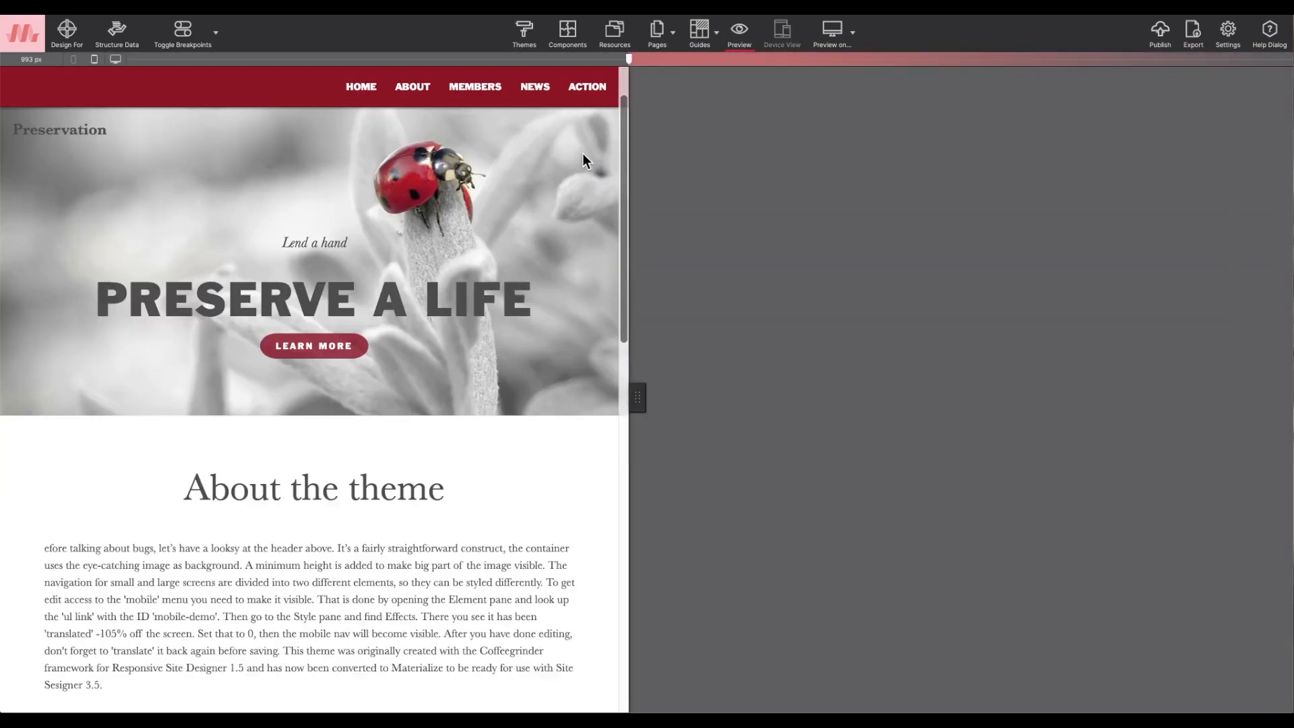
{"action": "scroll", "coordinate": [582, 155], "scroll_direction": "up", "scroll_amount": 10}
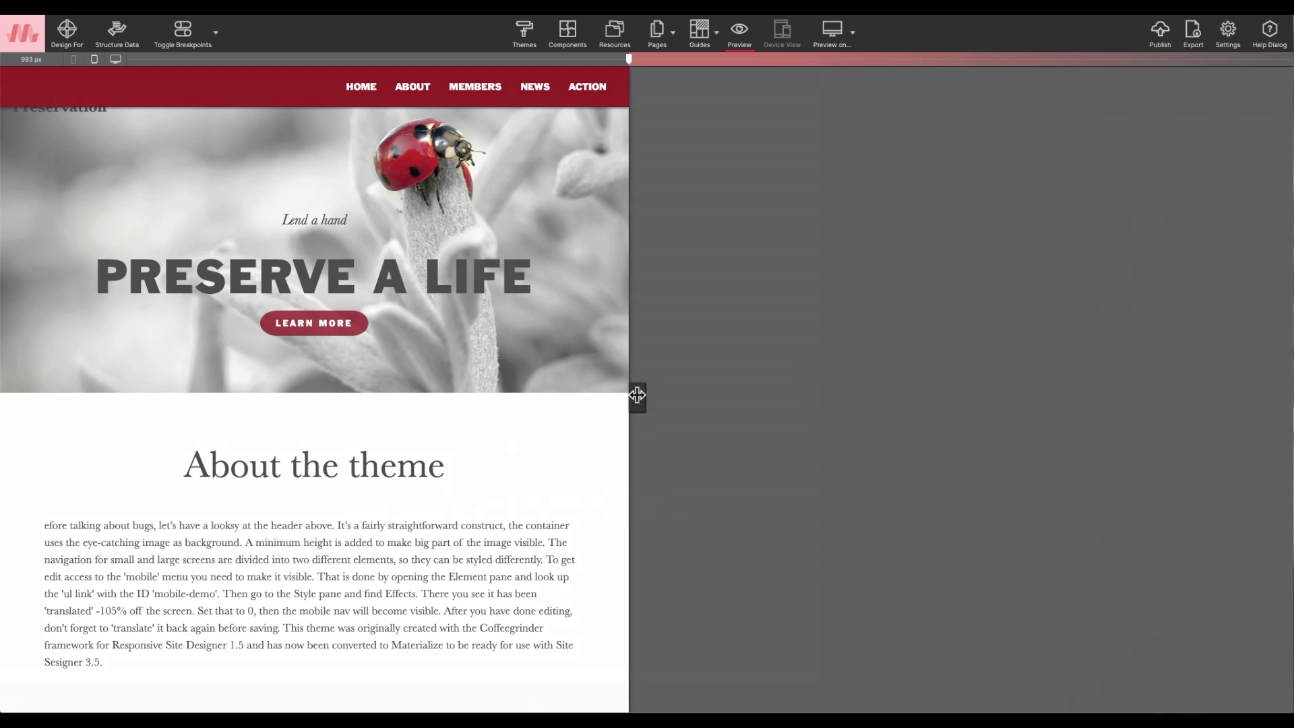
{"action": "left_click_drag", "start_coordinate": [636, 396], "coordinate": [884, 389]}
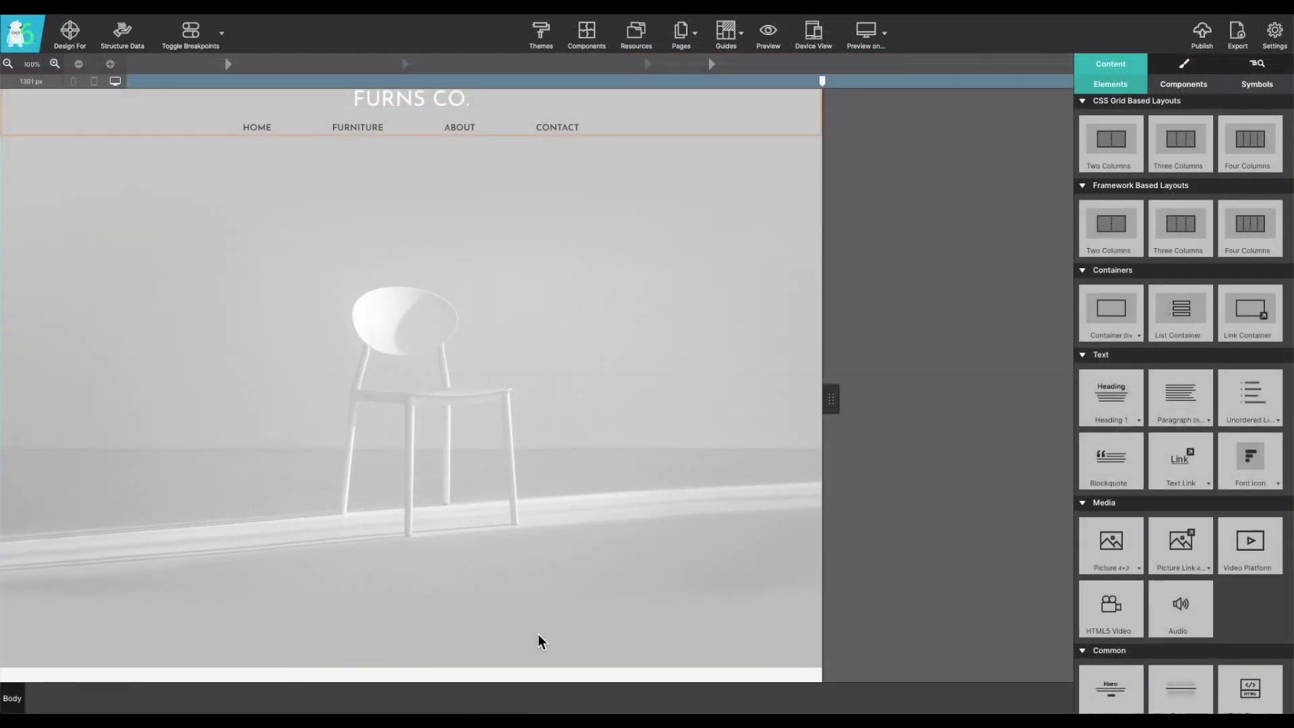
- Examine the Furns Co. page's sections, from the hero container to the blue stool image, for their scrolling behaviour
{"action": "left_click", "coordinate": [542, 549]}
{"action": "scroll", "coordinate": [542, 547], "scroll_direction": "down", "scroll_amount": 5}
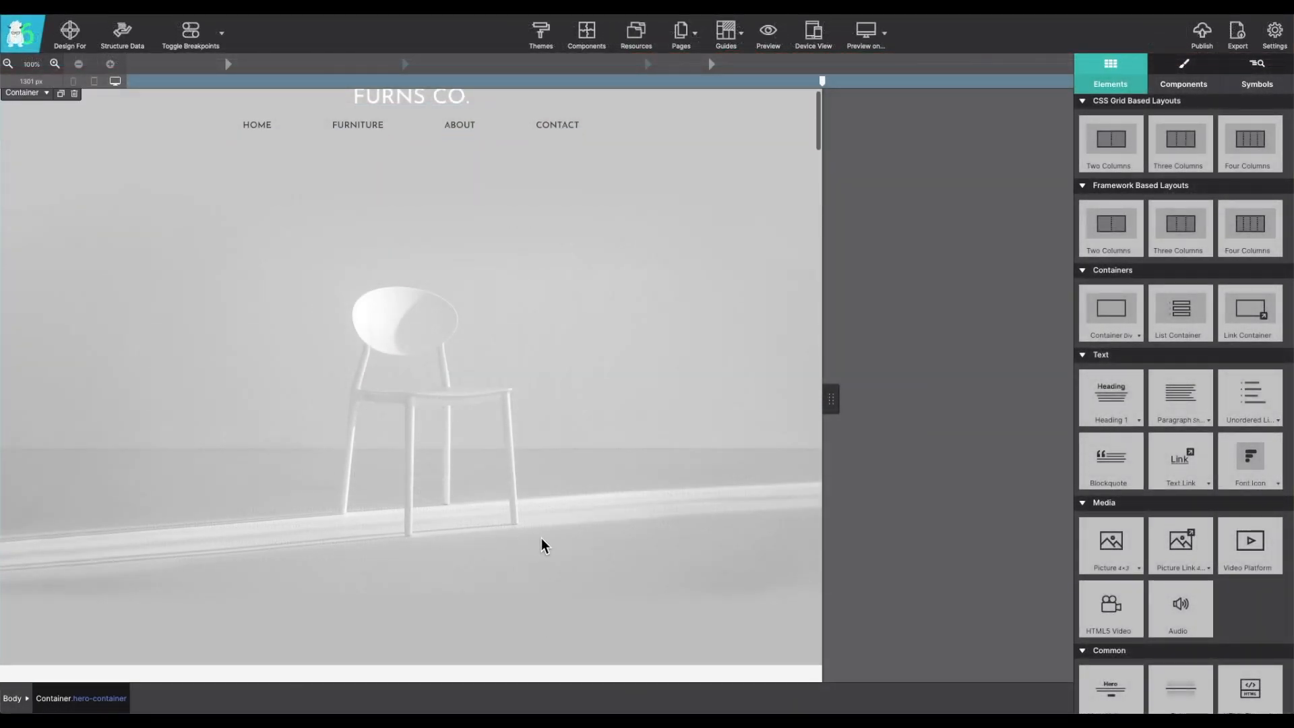
{"action": "scroll", "coordinate": [543, 545], "scroll_direction": "down", "scroll_amount": 10}
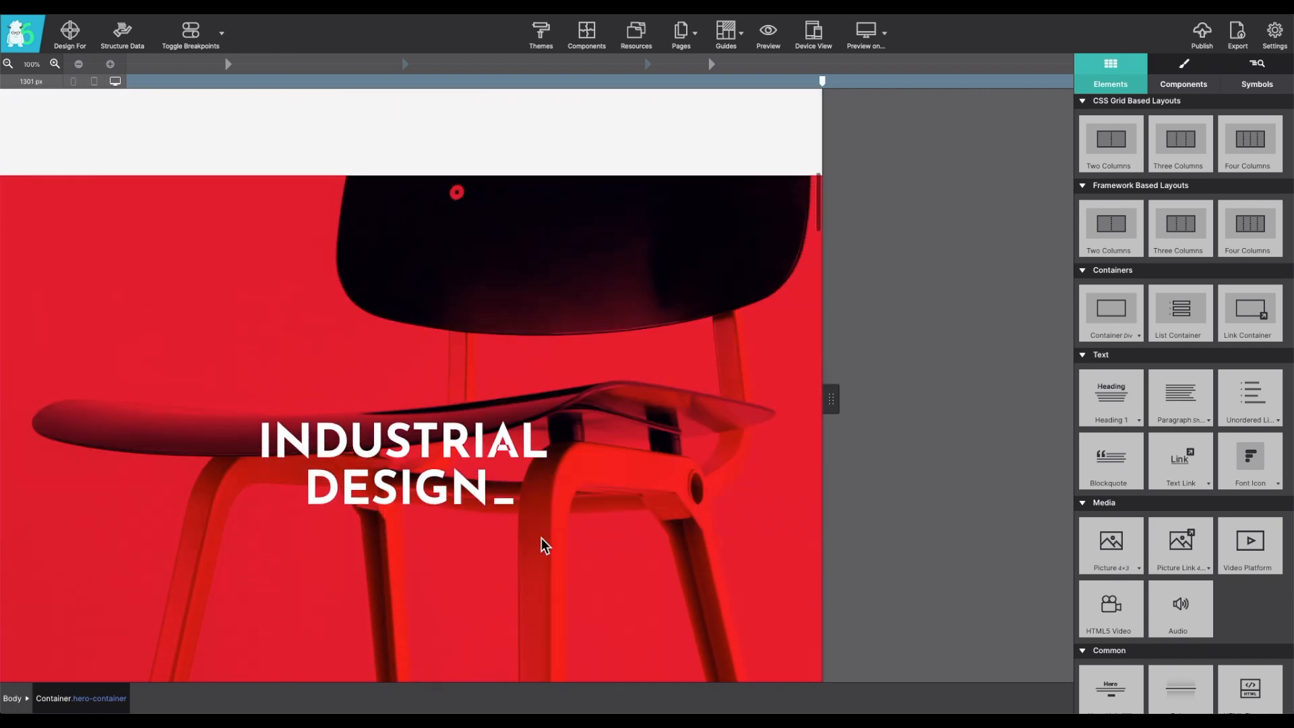
{"action": "scroll", "coordinate": [541, 537], "scroll_direction": "down", "scroll_amount": 15}
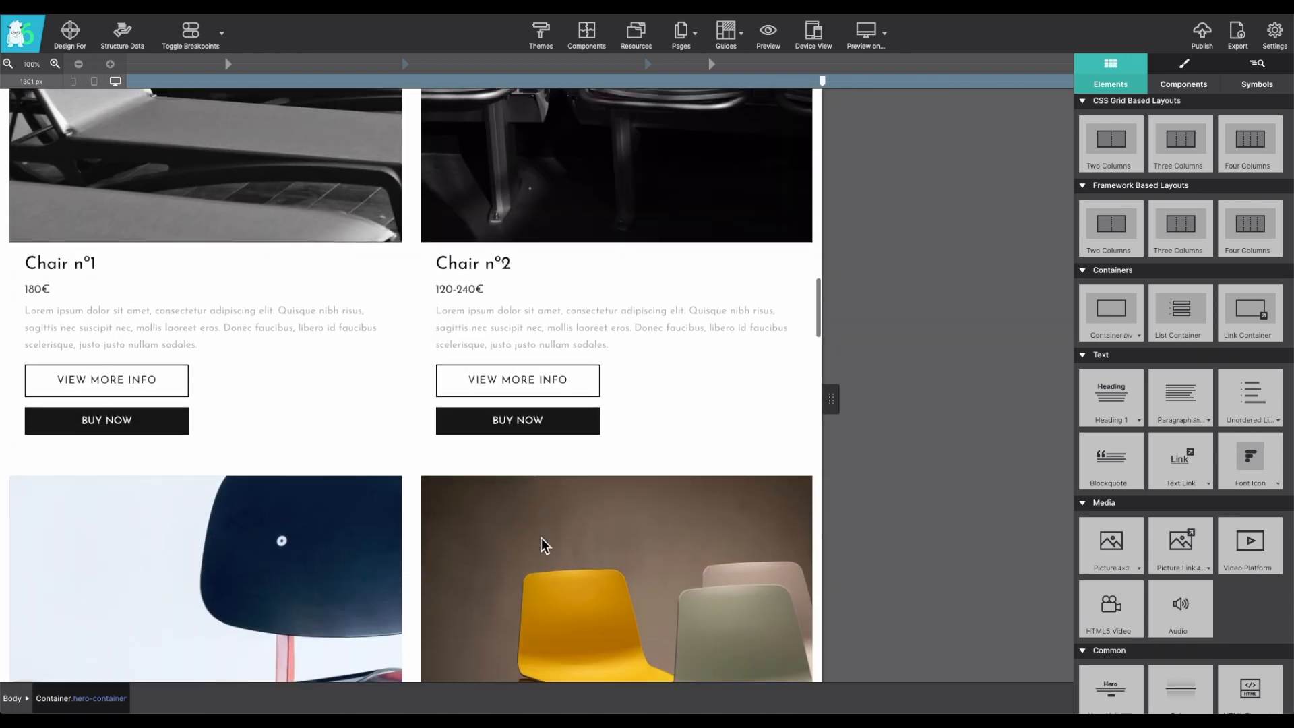
{"action": "scroll", "coordinate": [540, 538], "scroll_direction": "down", "scroll_amount": 10}
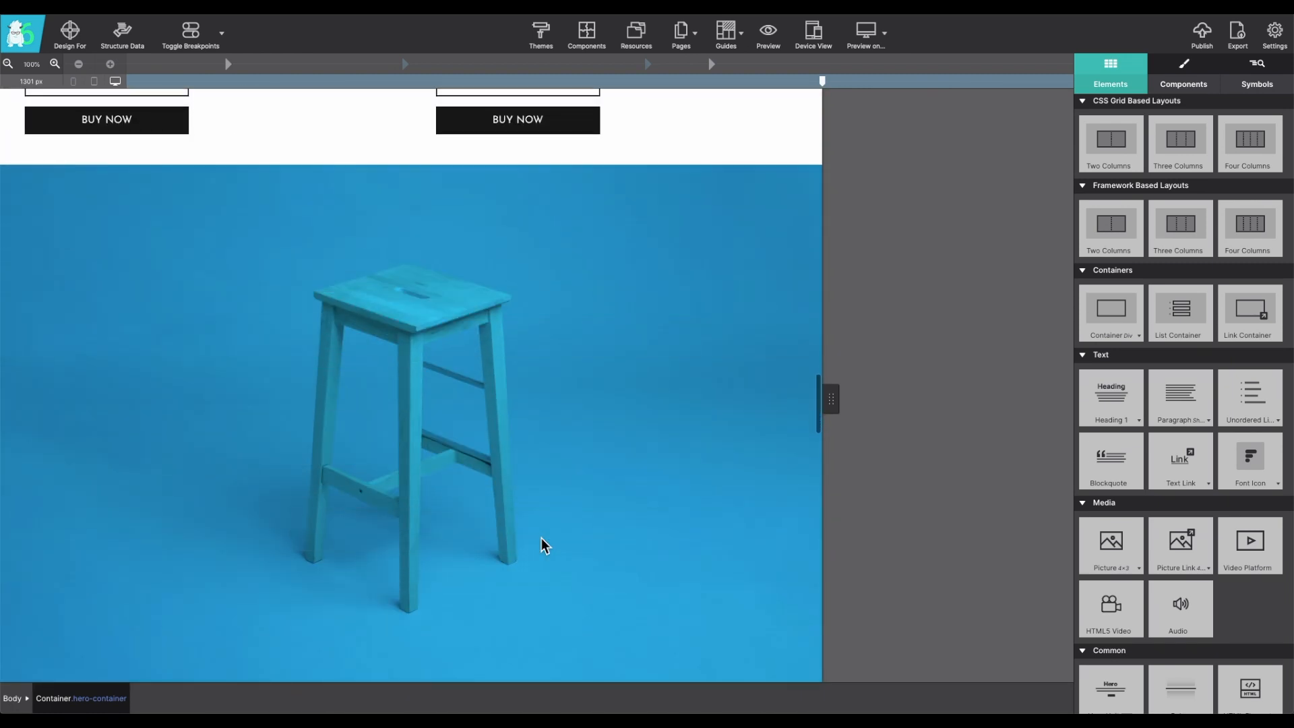
{"action": "scroll", "coordinate": [438, 451], "scroll_direction": "down", "scroll_amount": 2}
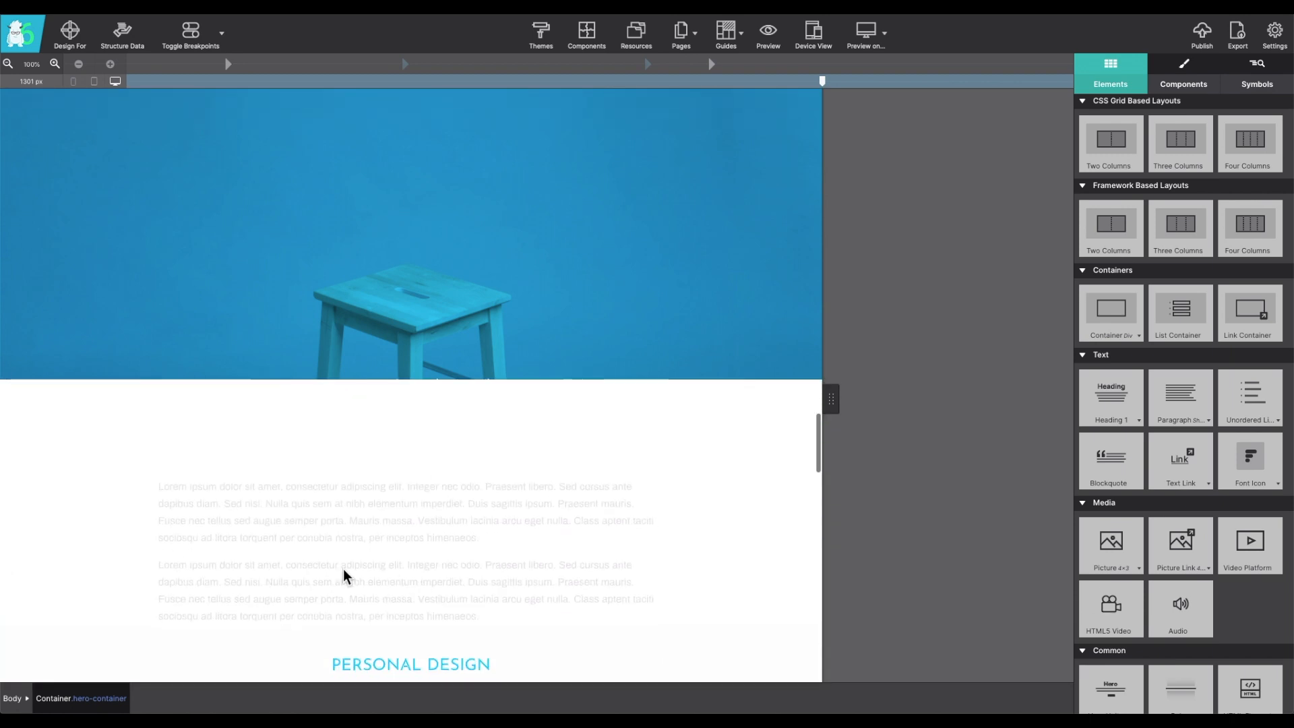
{"action": "scroll", "coordinate": [419, 261], "scroll_direction": "up", "scroll_amount": 4}
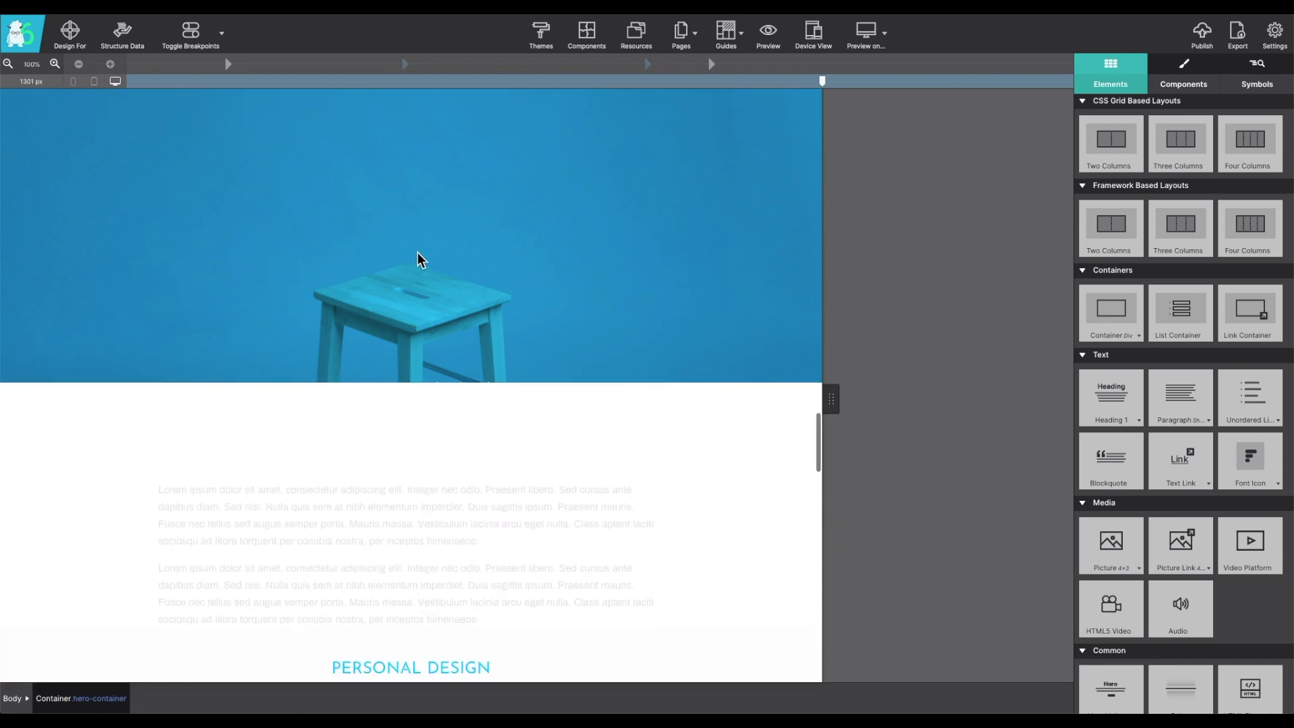
{"action": "scroll", "coordinate": [419, 270], "scroll_direction": "down", "scroll_amount": 4}
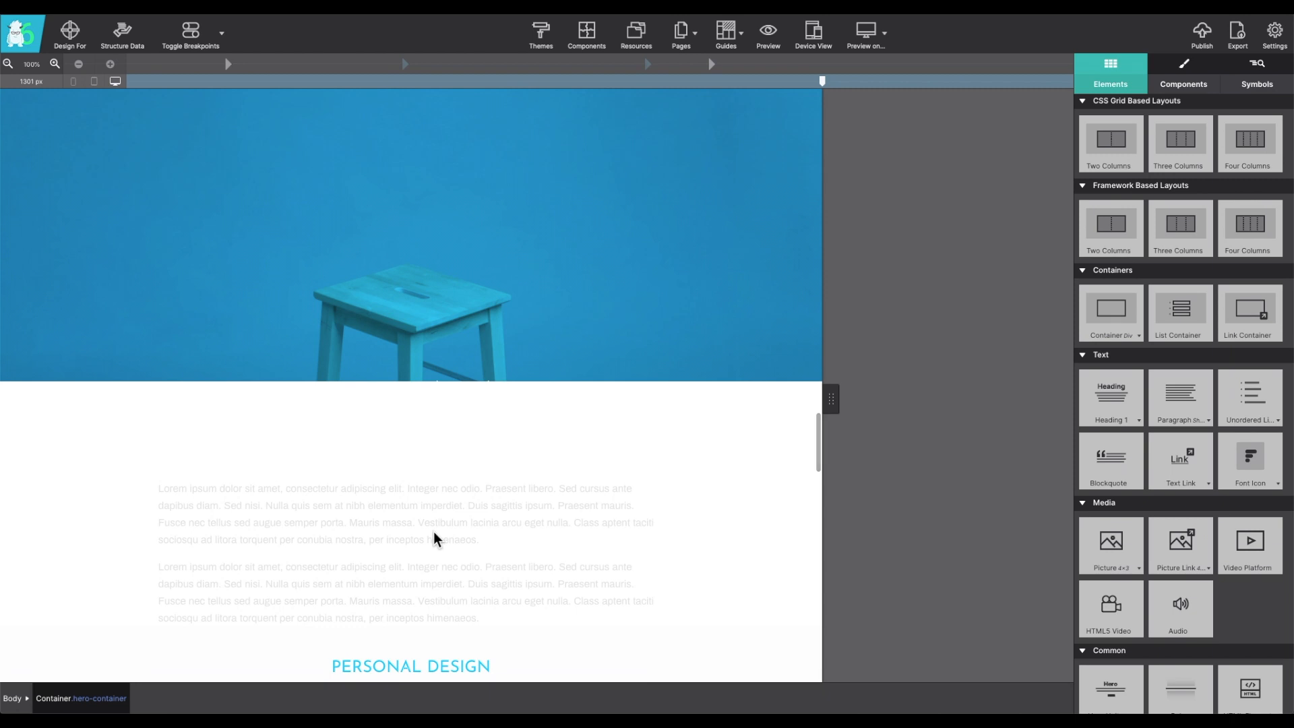
- Examine the sticky-wrapper container and its nested sticky-img and sticky-text containers in the page's element structure
{"action": "scroll", "coordinate": [434, 534], "scroll_direction": "up", "scroll_amount": 8}
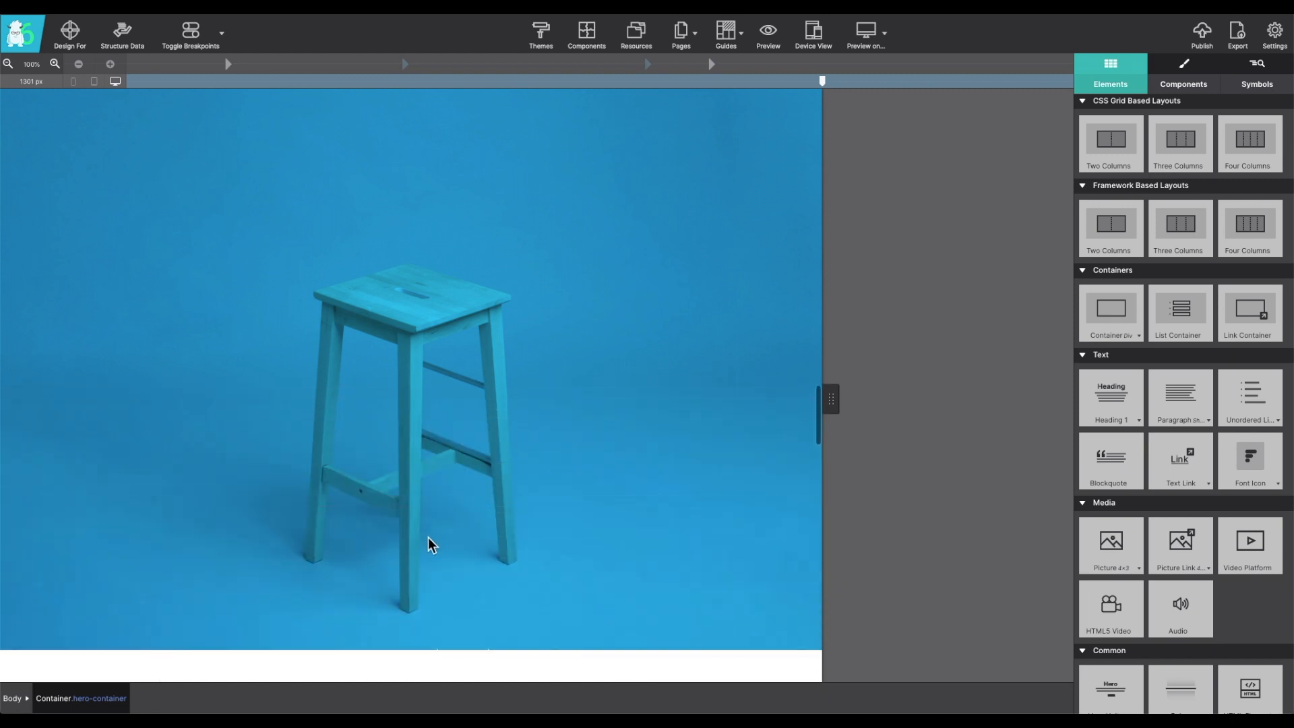
{"action": "scroll", "coordinate": [429, 536], "scroll_direction": "up", "scroll_amount": 5}
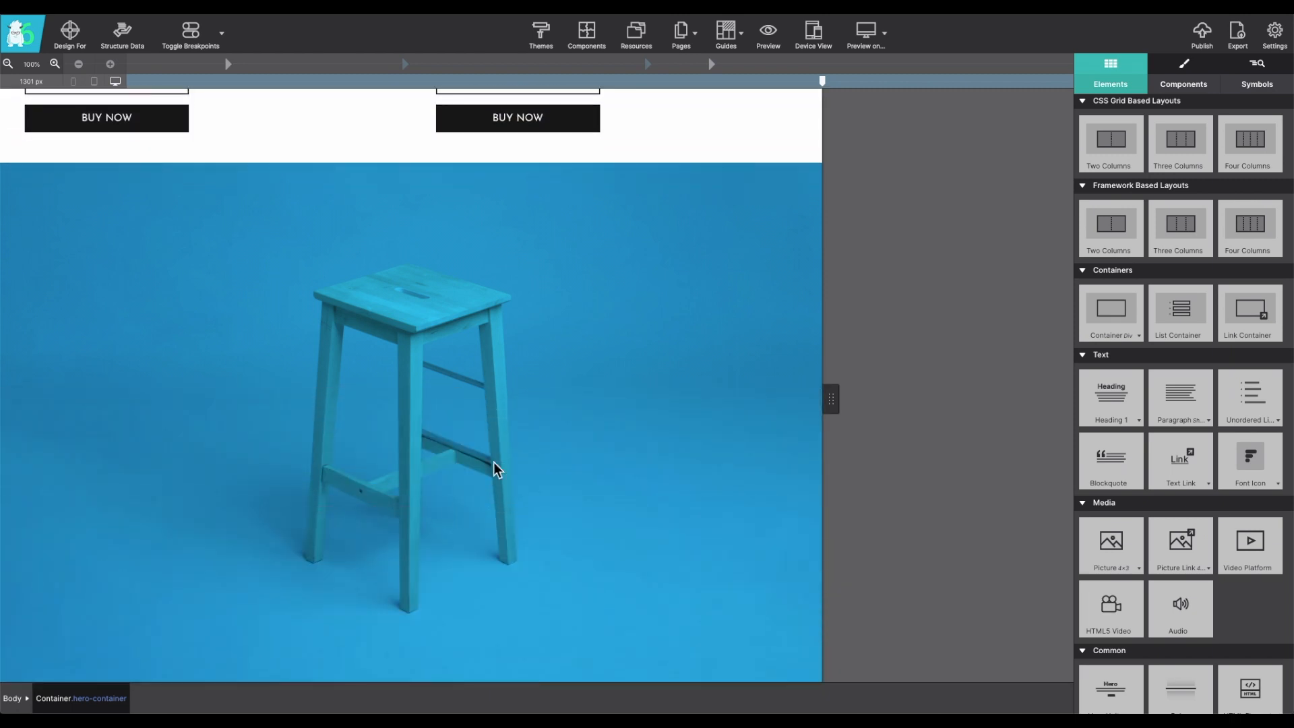
{"action": "left_click", "coordinate": [1265, 72]}
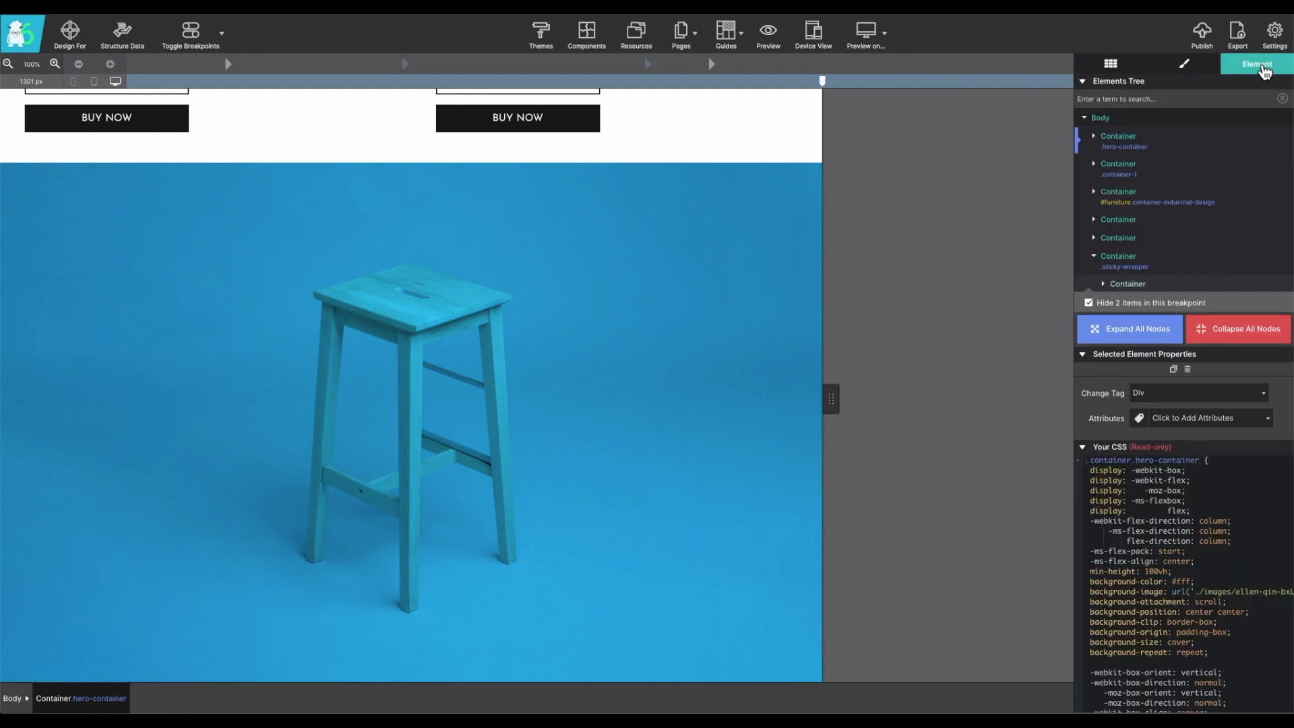
{"action": "scroll", "coordinate": [1170, 133], "scroll_direction": "down", "scroll_amount": 1}
{"action": "scroll", "coordinate": [1170, 134], "scroll_direction": "down", "scroll_amount": 3}
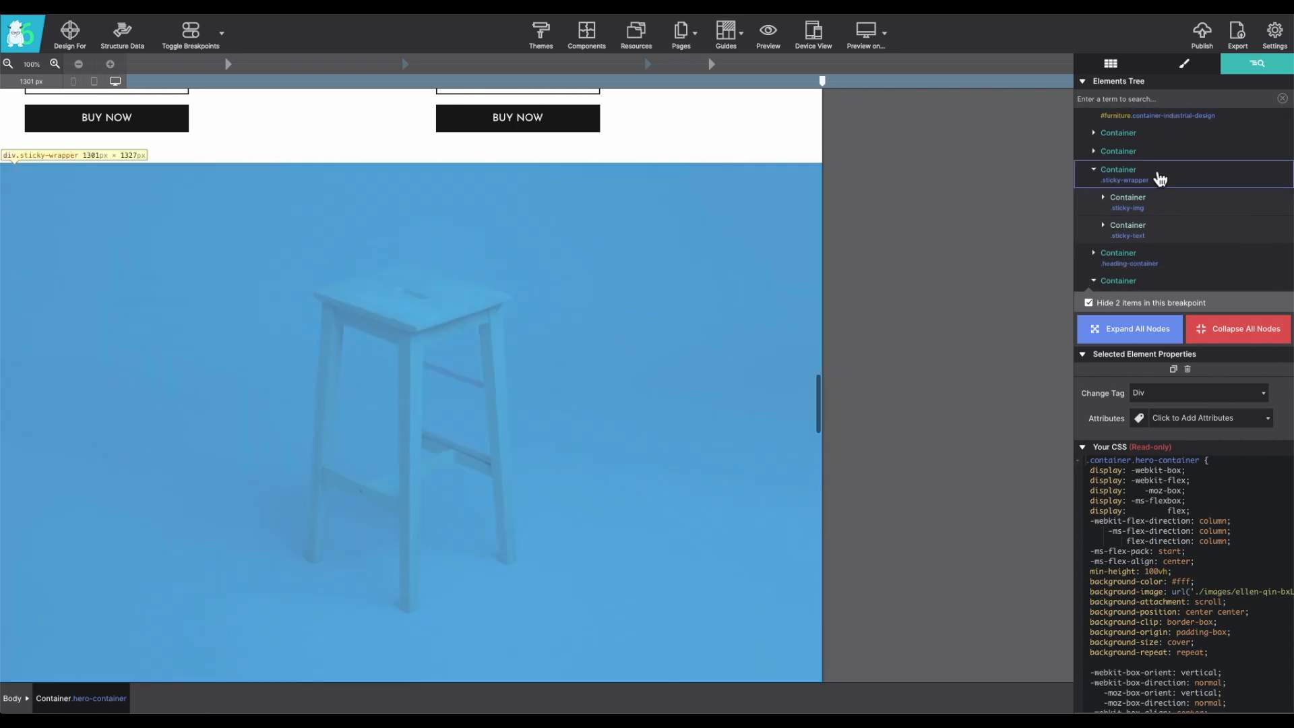
{"action": "left_click", "coordinate": [1161, 177]}
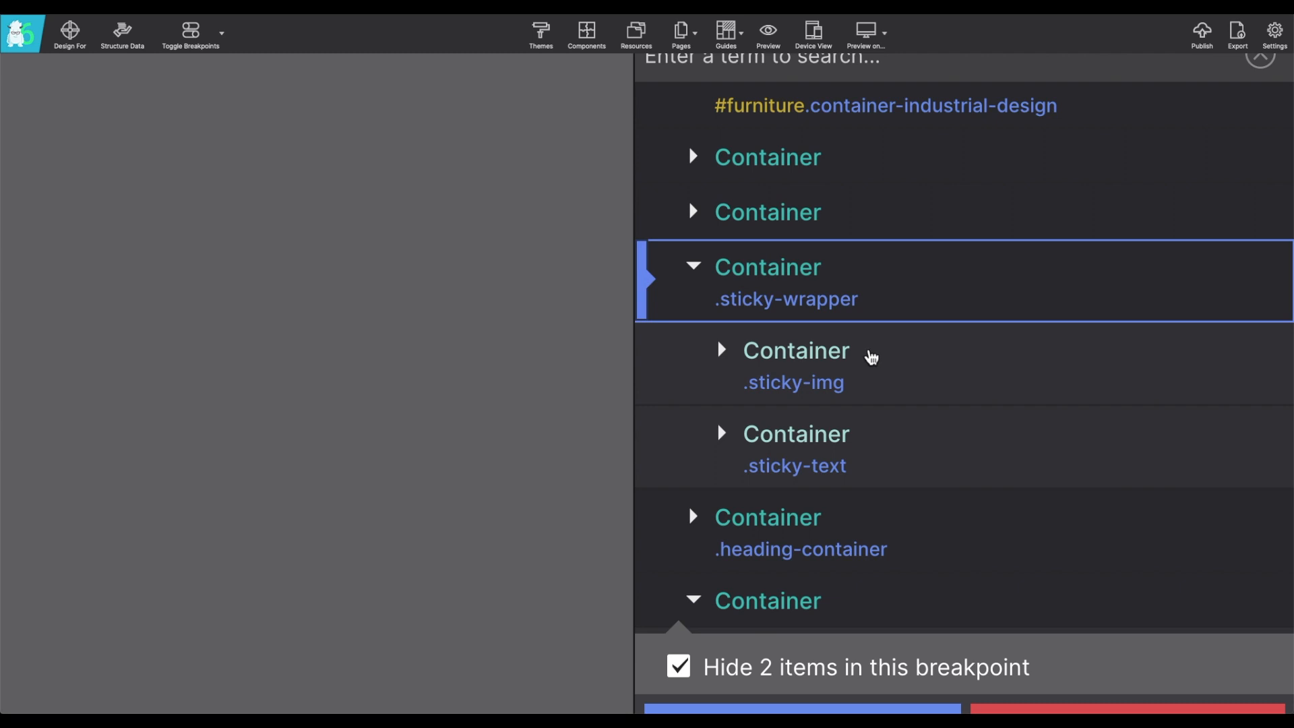
{"action": "left_click", "coordinate": [871, 357]}
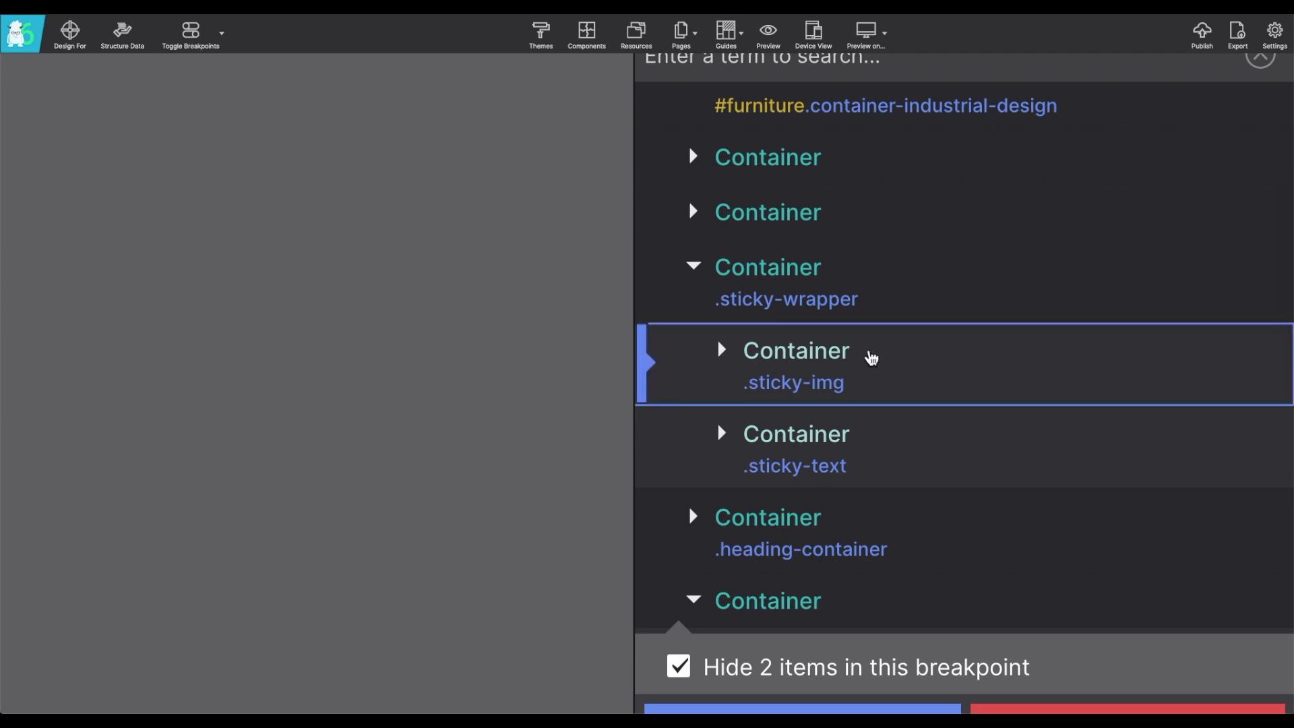
{"action": "left_click", "coordinate": [887, 441]}
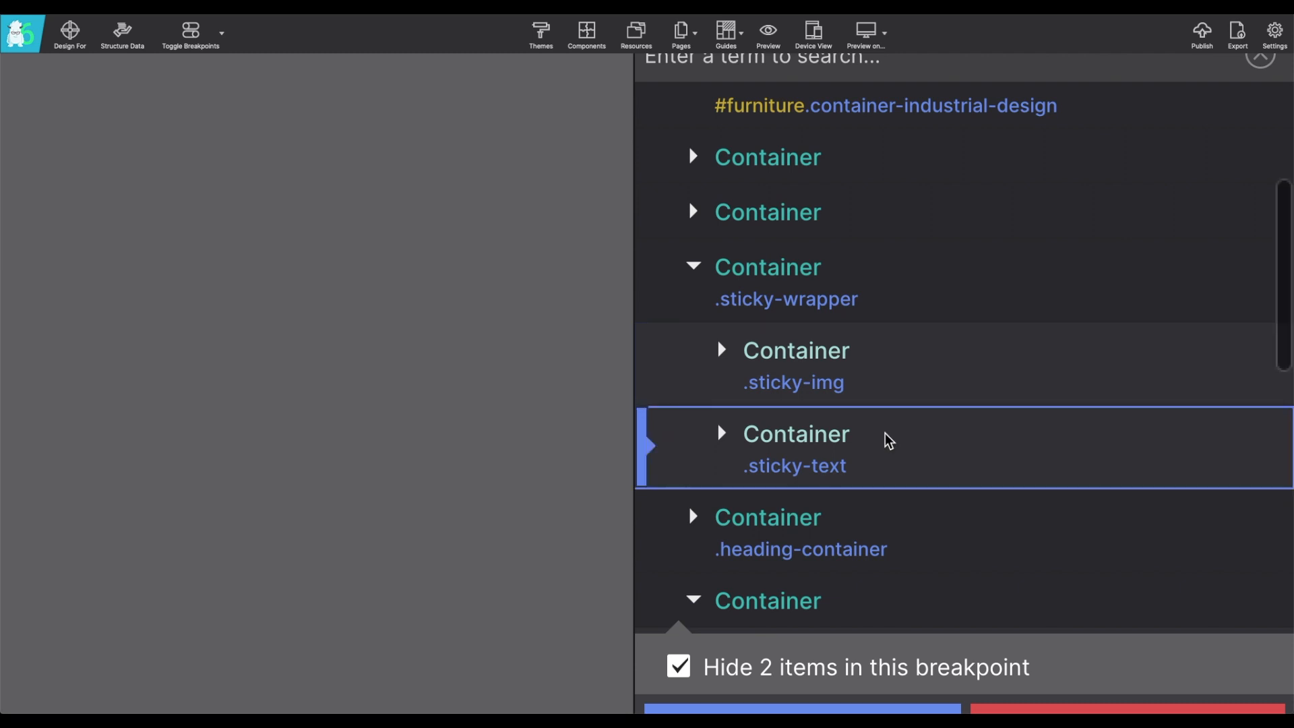
{"action": "left_click", "coordinate": [694, 268]}
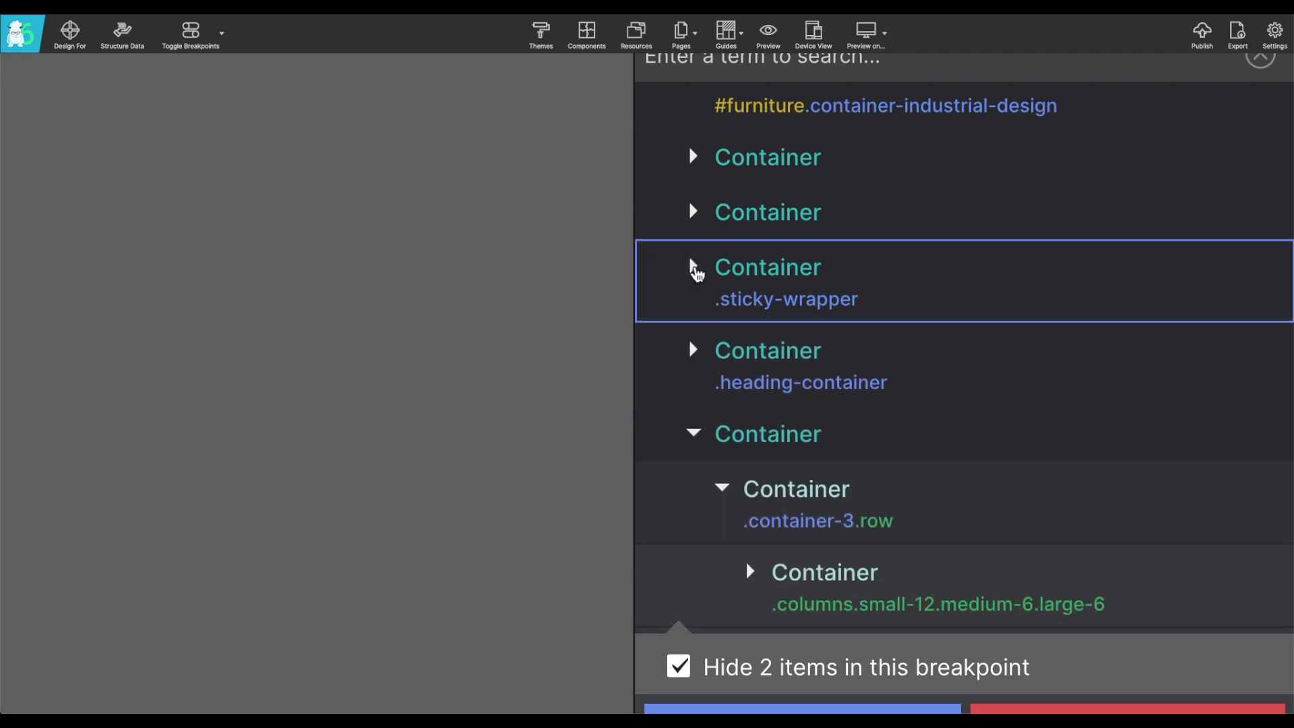
{"action": "left_click", "coordinate": [695, 270]}
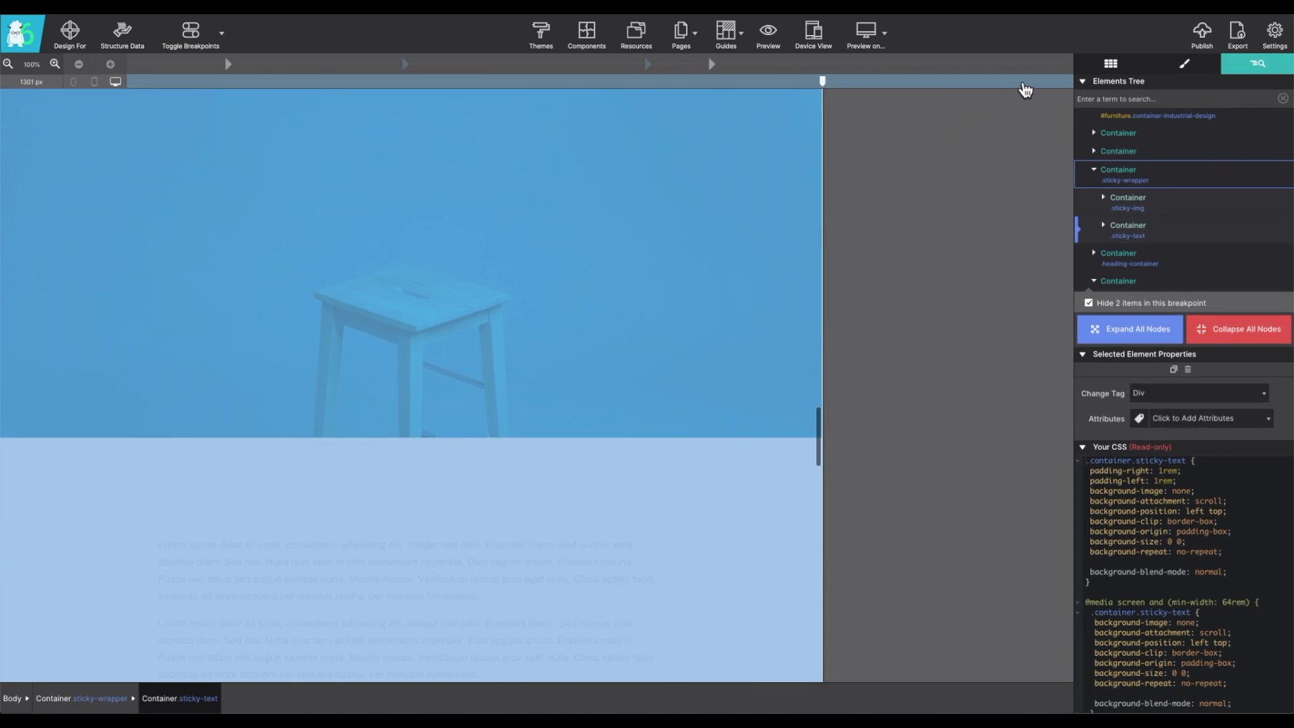
- Set the sticky-wrapper container's height to 2000 px and check how the blue stool section scrolls
{"action": "left_click", "coordinate": [1184, 62]}
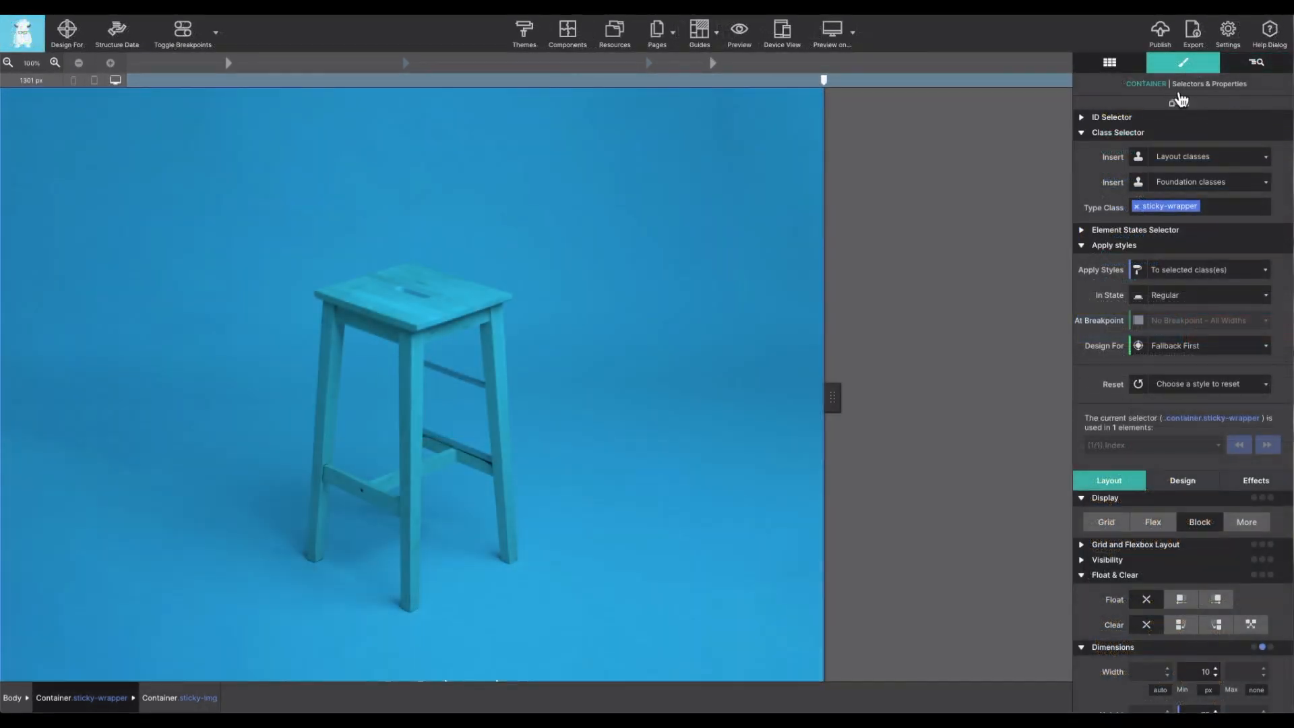
{"action": "scroll", "coordinate": [1117, 480], "scroll_direction": "down", "scroll_amount": 3}
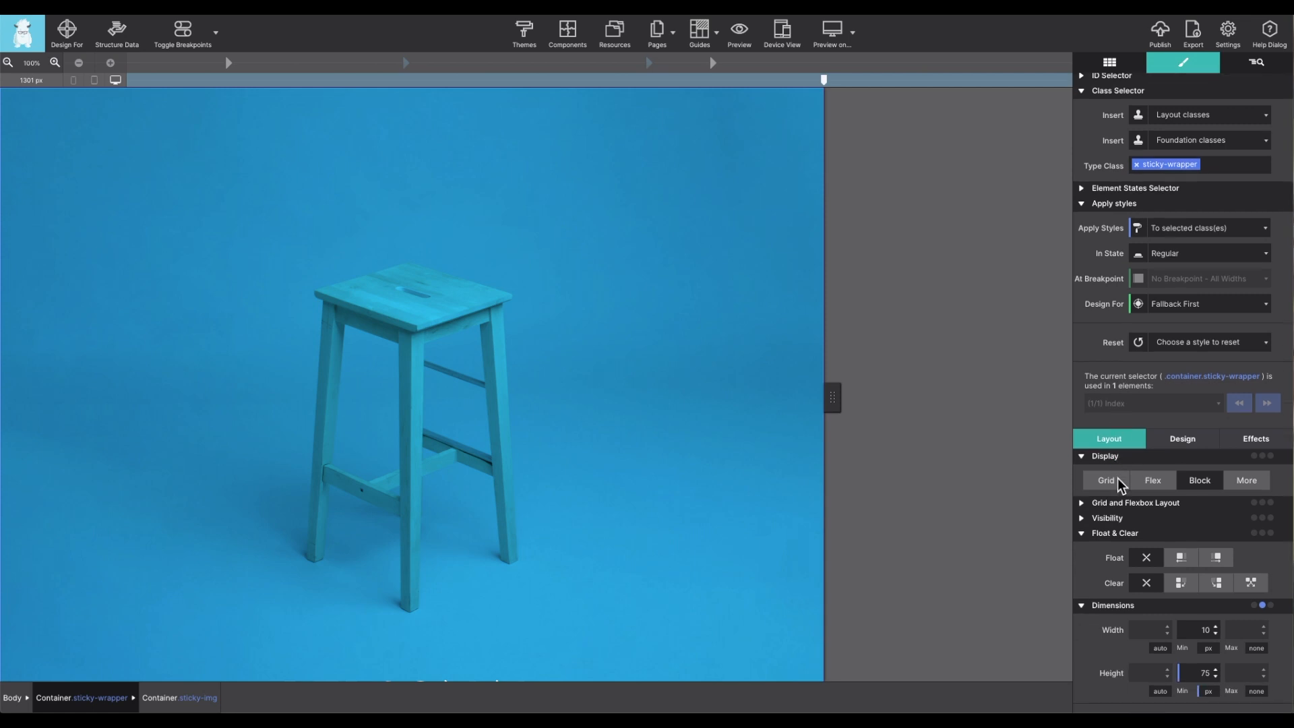
{"action": "scroll", "coordinate": [1117, 479], "scroll_direction": "down", "scroll_amount": 2}
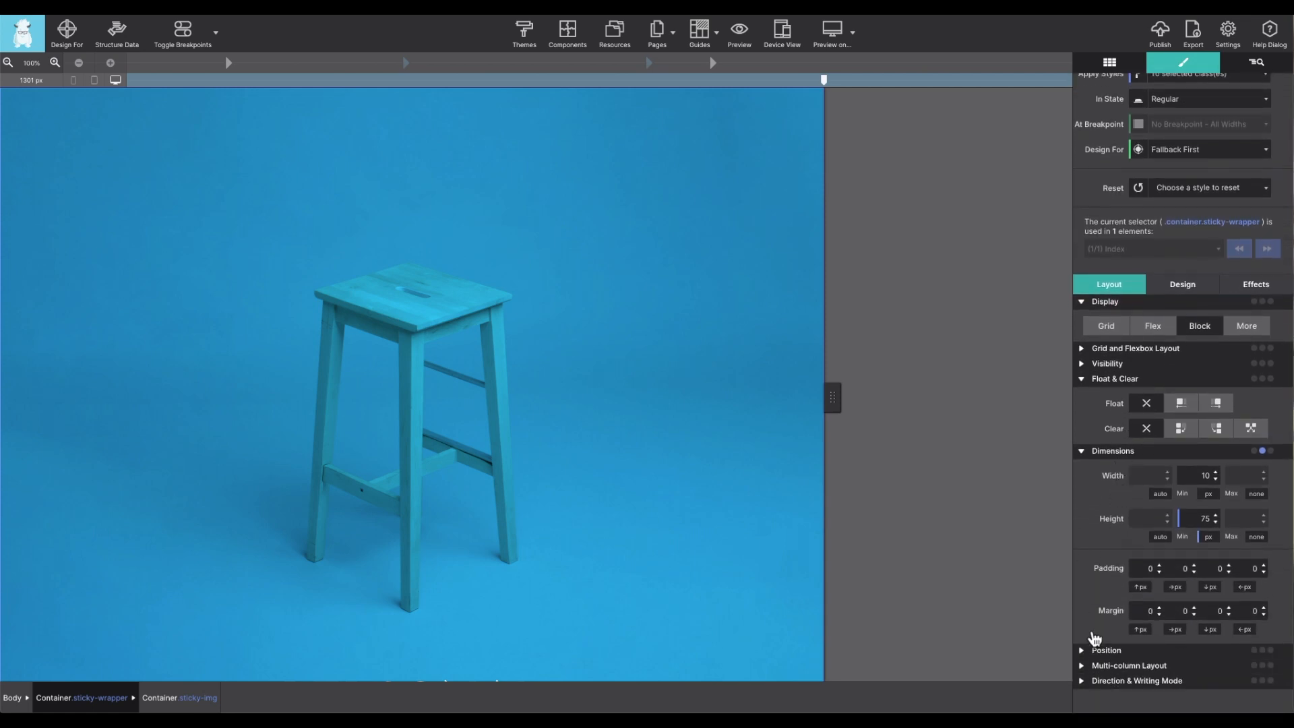
{"action": "left_click", "coordinate": [1159, 543]}
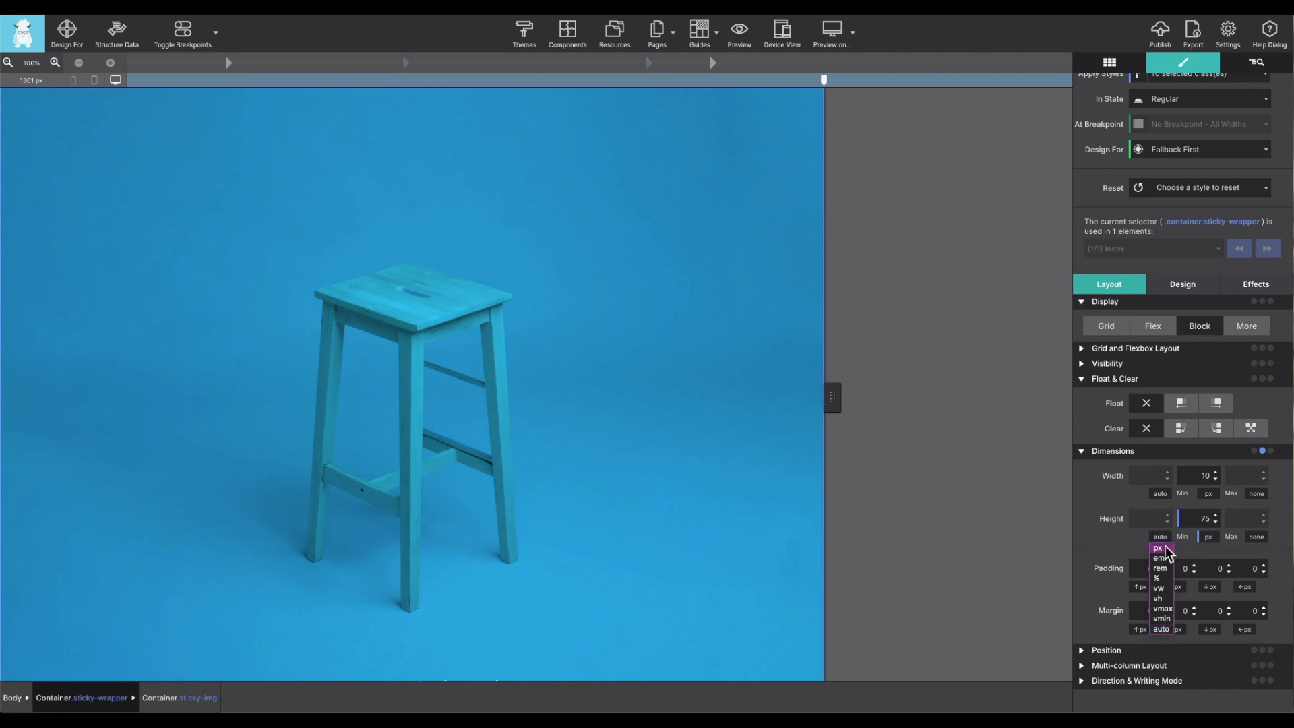
{"action": "left_click", "coordinate": [1161, 547]}
{"action": "double_click", "coordinate": [1161, 518]}
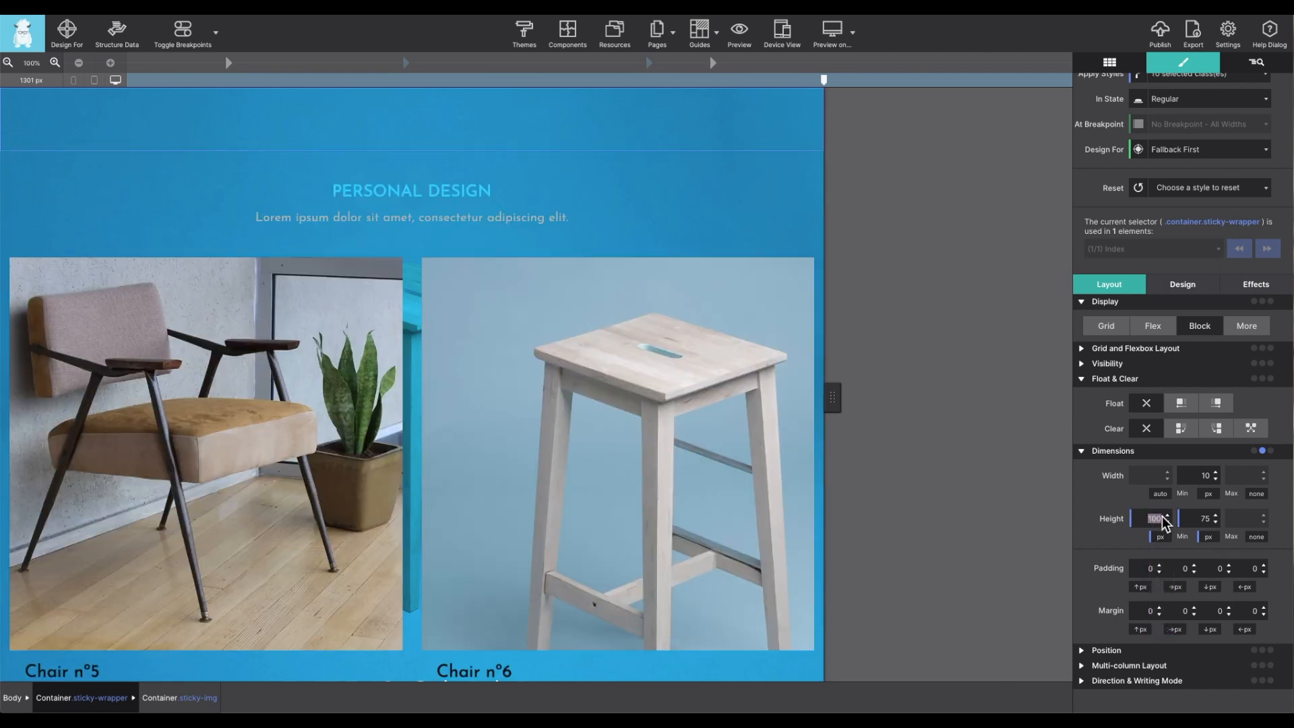
{"action": "type", "text": "2000"}
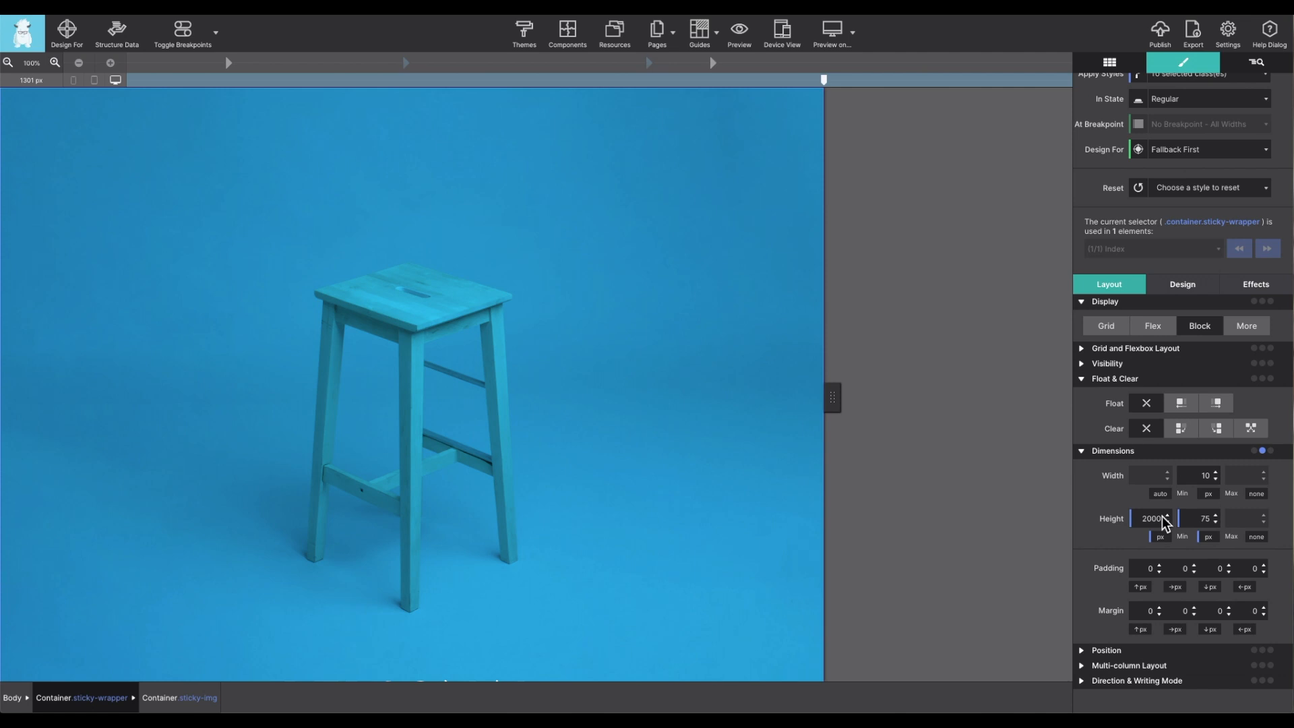
{"action": "scroll", "coordinate": [573, 370], "scroll_direction": "up", "scroll_amount": 1}
{"action": "scroll", "coordinate": [573, 370], "scroll_direction": "down", "scroll_amount": 12}
{"action": "scroll", "coordinate": [574, 370], "scroll_direction": "up", "scroll_amount": 1}
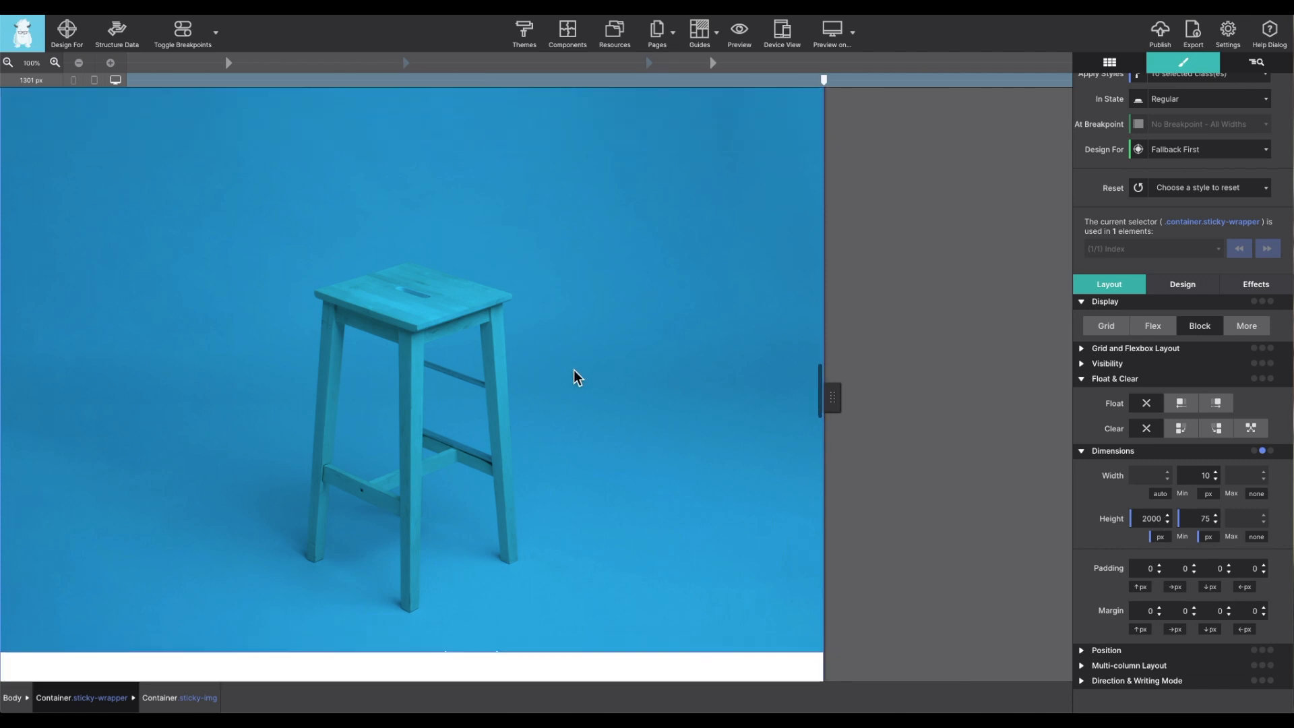
{"action": "scroll", "coordinate": [573, 370], "scroll_direction": "down", "scroll_amount": 1}
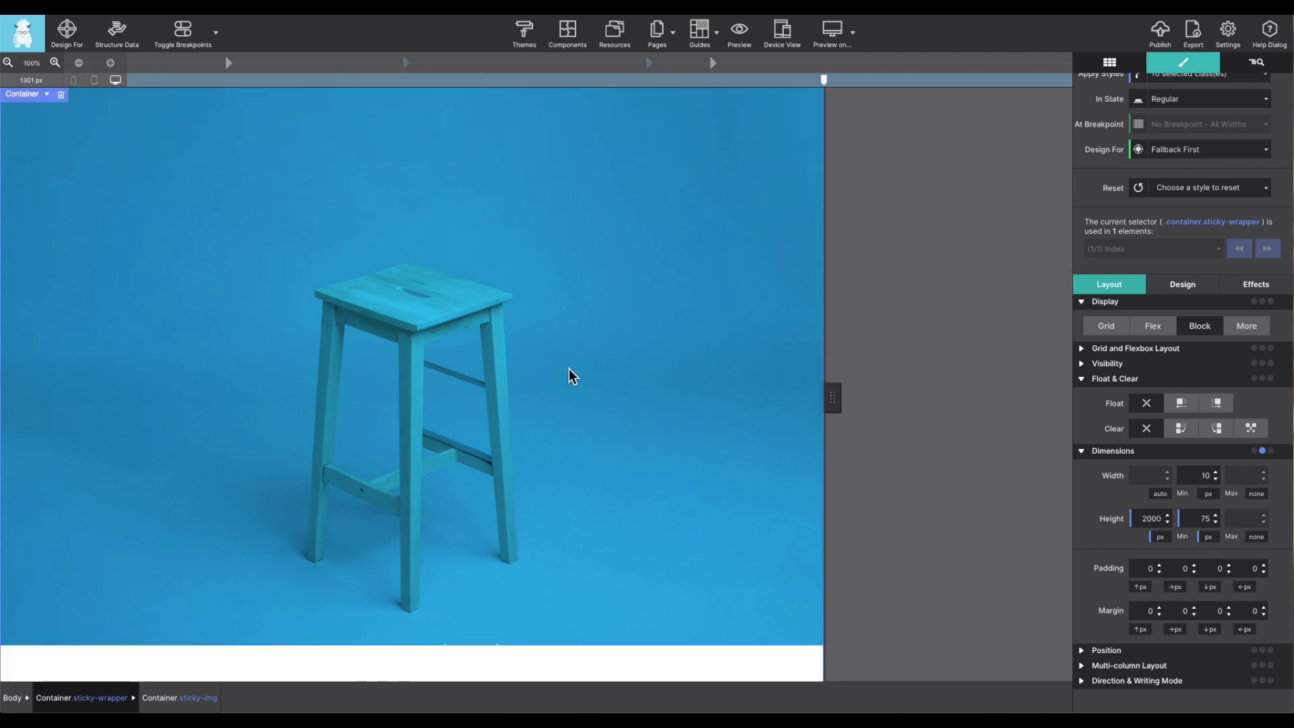
- Give the sticky-img container a sticky position with a top offset of 5 px
{"action": "left_click", "coordinate": [1261, 68]}
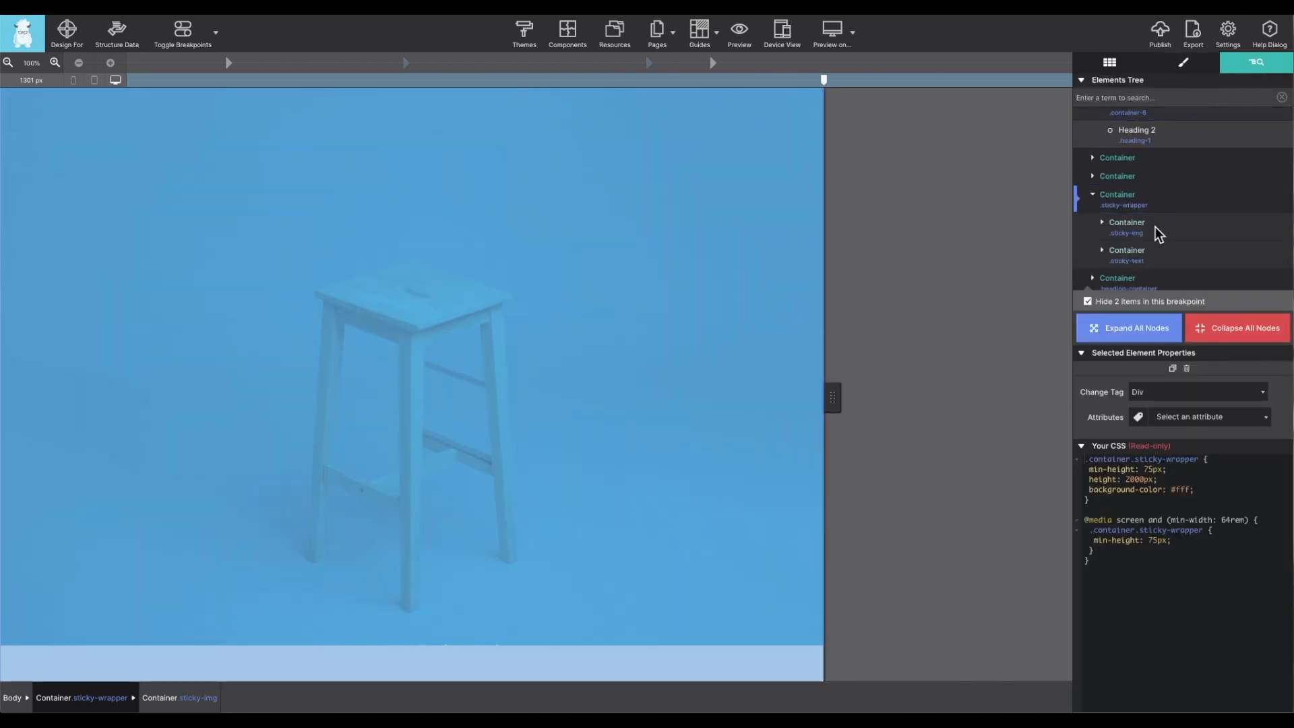
{"action": "left_click", "coordinate": [1155, 228]}
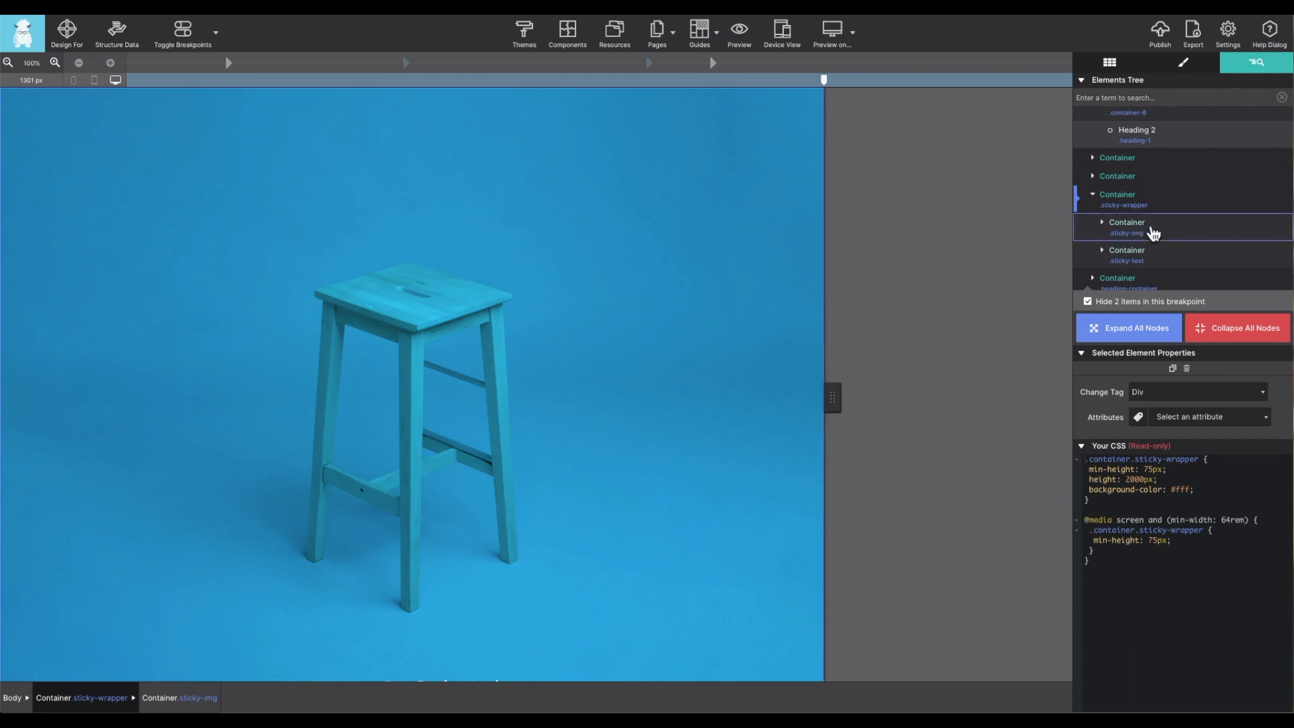
{"action": "double_click", "coordinate": [1151, 228]}
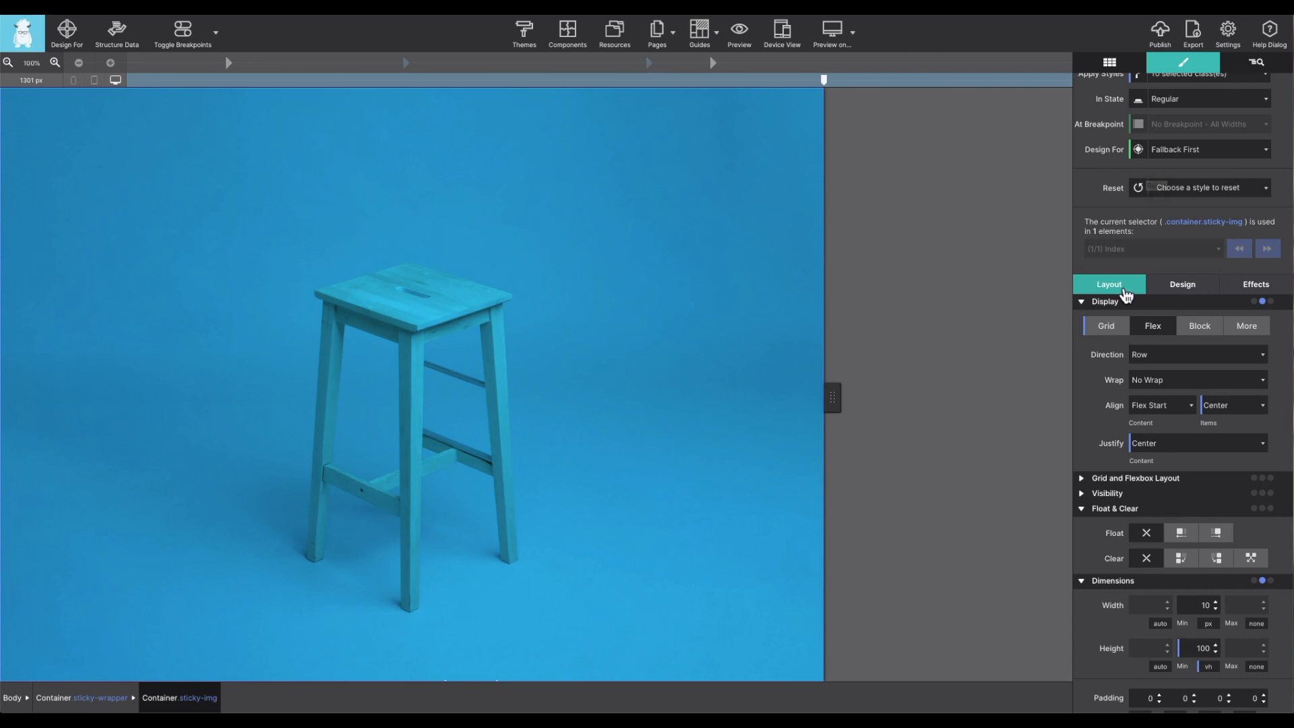
{"action": "scroll", "coordinate": [1123, 297], "scroll_direction": "down", "scroll_amount": 2}
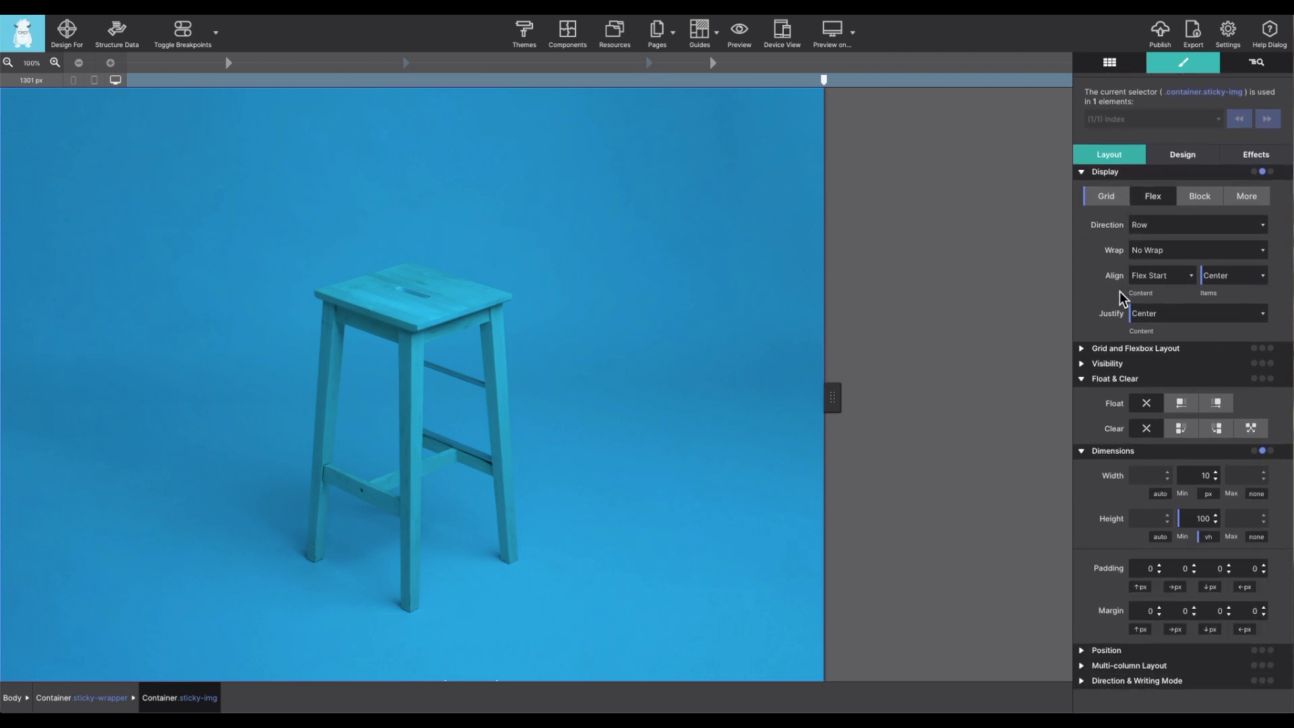
{"action": "left_click", "coordinate": [1081, 450]}
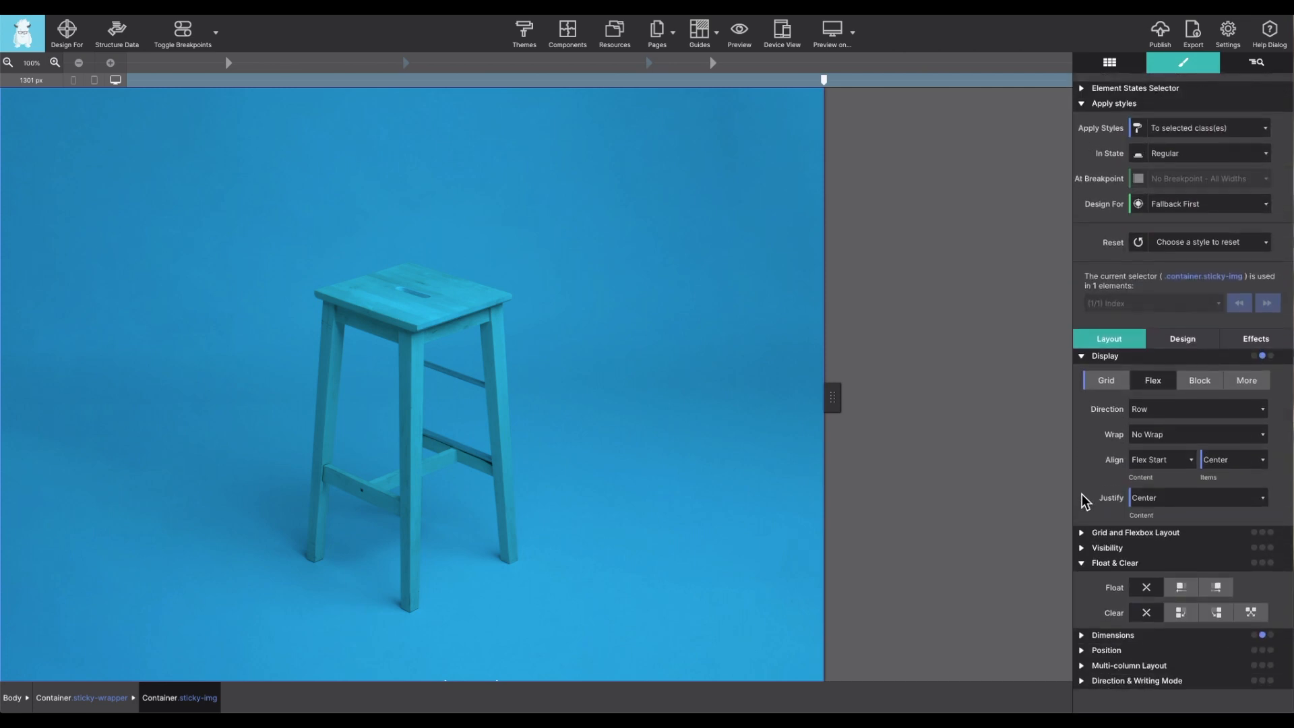
{"action": "left_click", "coordinate": [1080, 648]}
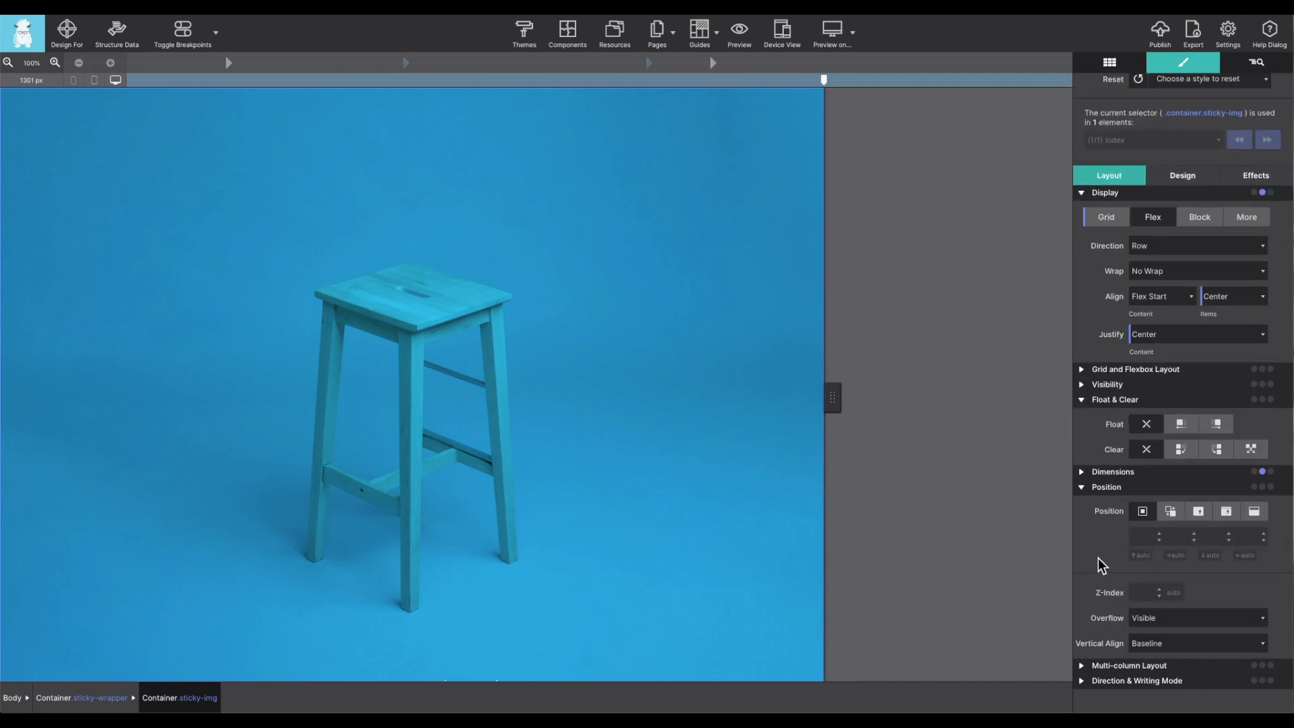
{"action": "left_click", "coordinate": [1255, 514]}
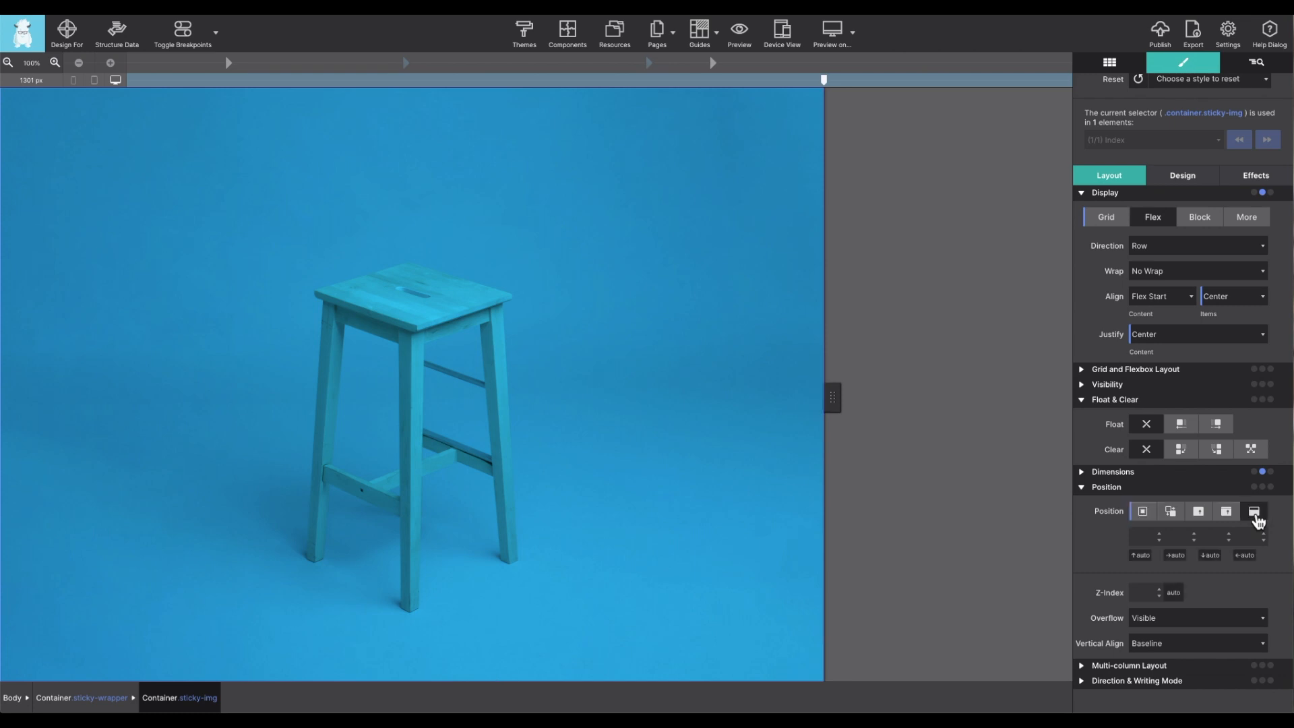
{"action": "left_click", "coordinate": [1141, 556]}
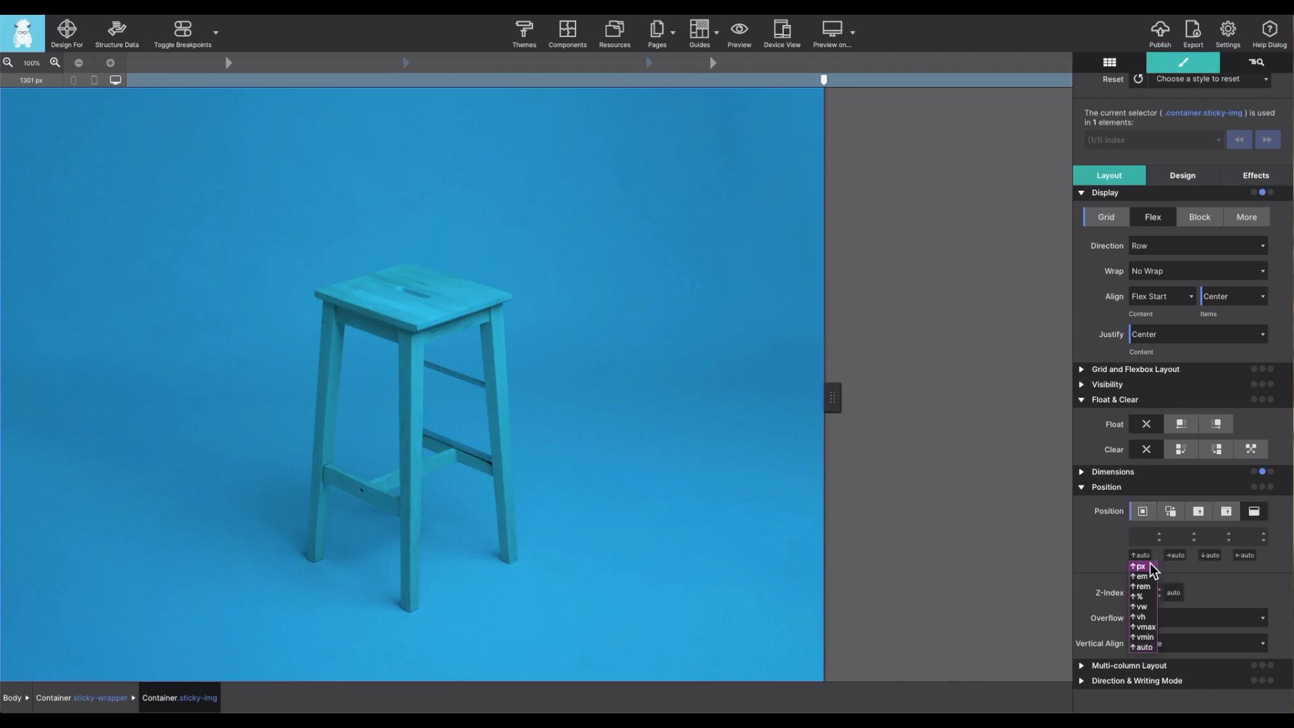
{"action": "left_click", "coordinate": [1139, 567]}
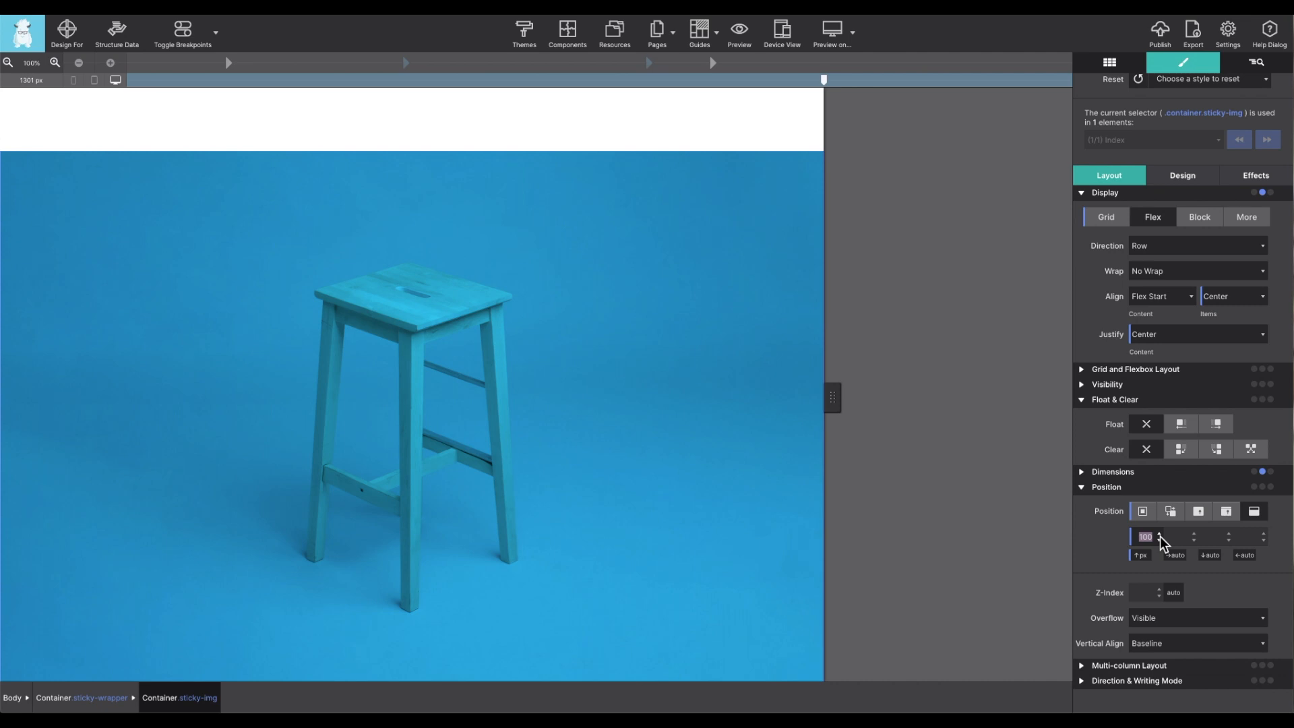
{"action": "type", "text": "0"}
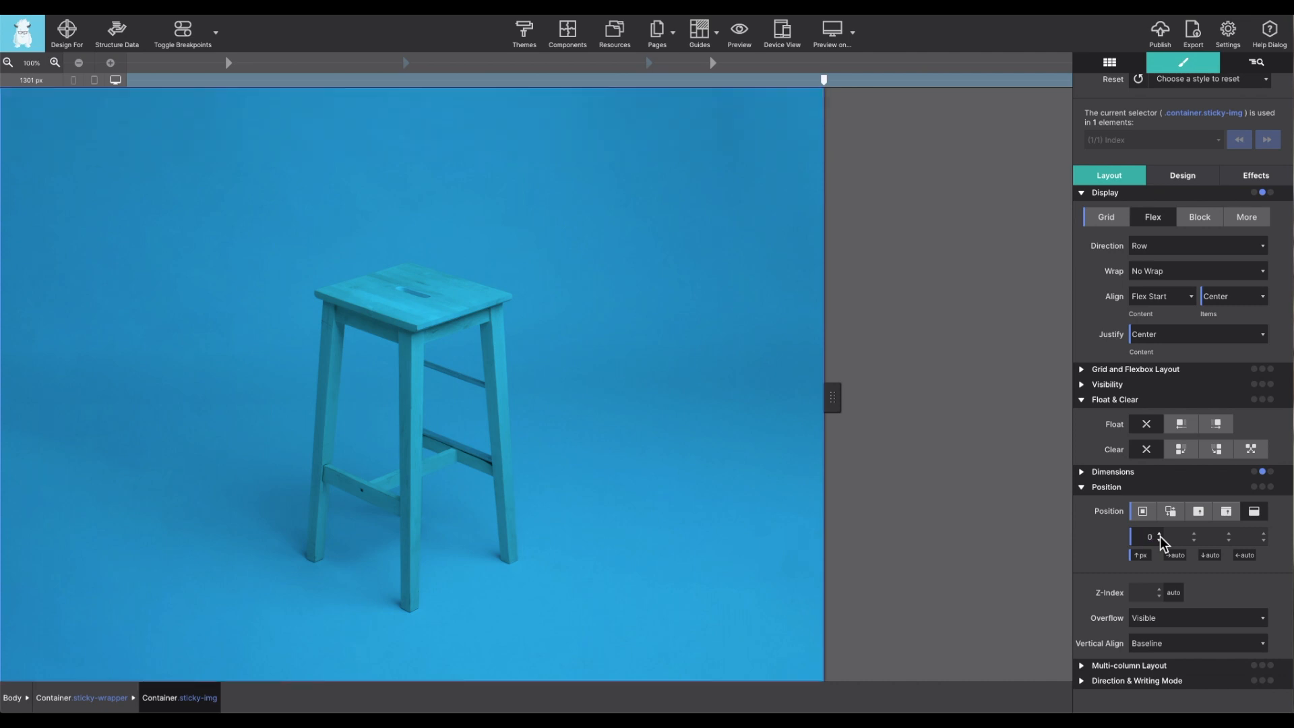
{"action": "left_click", "coordinate": [1159, 536]}
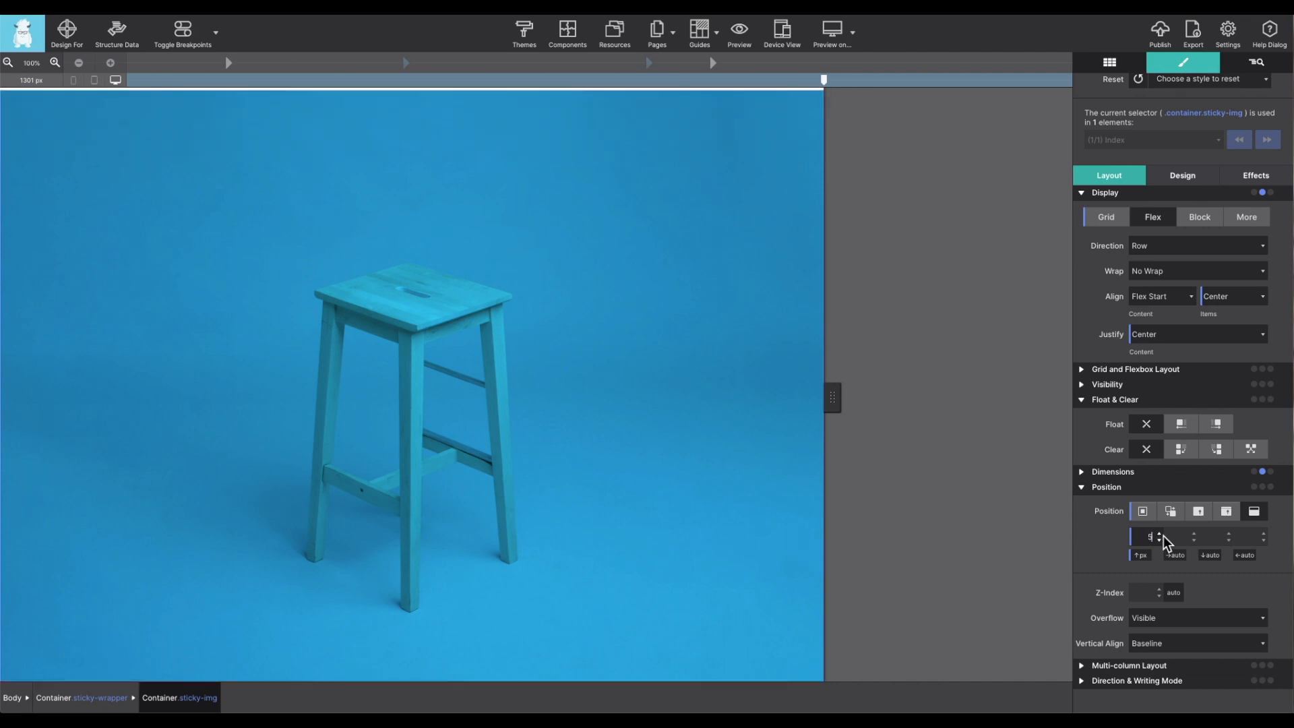
- Give the sticky-text container a relative position so its text appears over the stool image
{"action": "left_click", "coordinate": [1256, 63]}
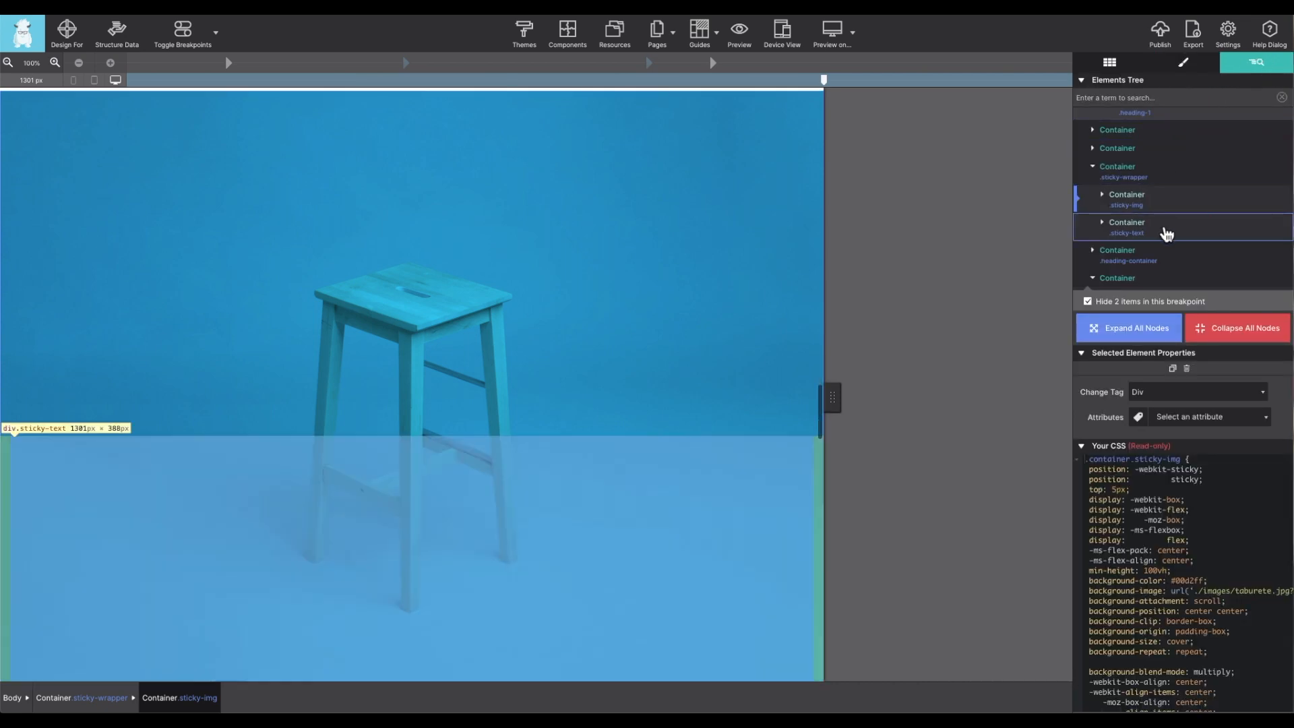
{"action": "left_click", "coordinate": [1130, 226]}
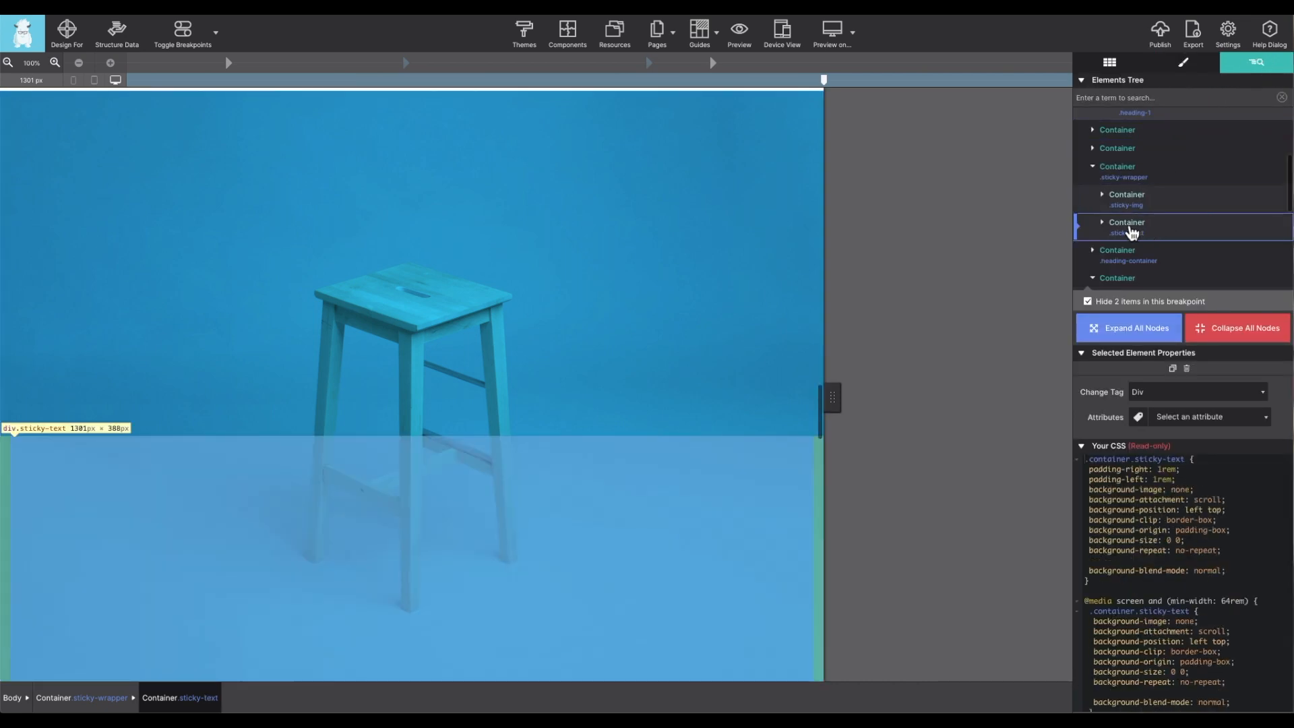
{"action": "double_click", "coordinate": [1130, 226]}
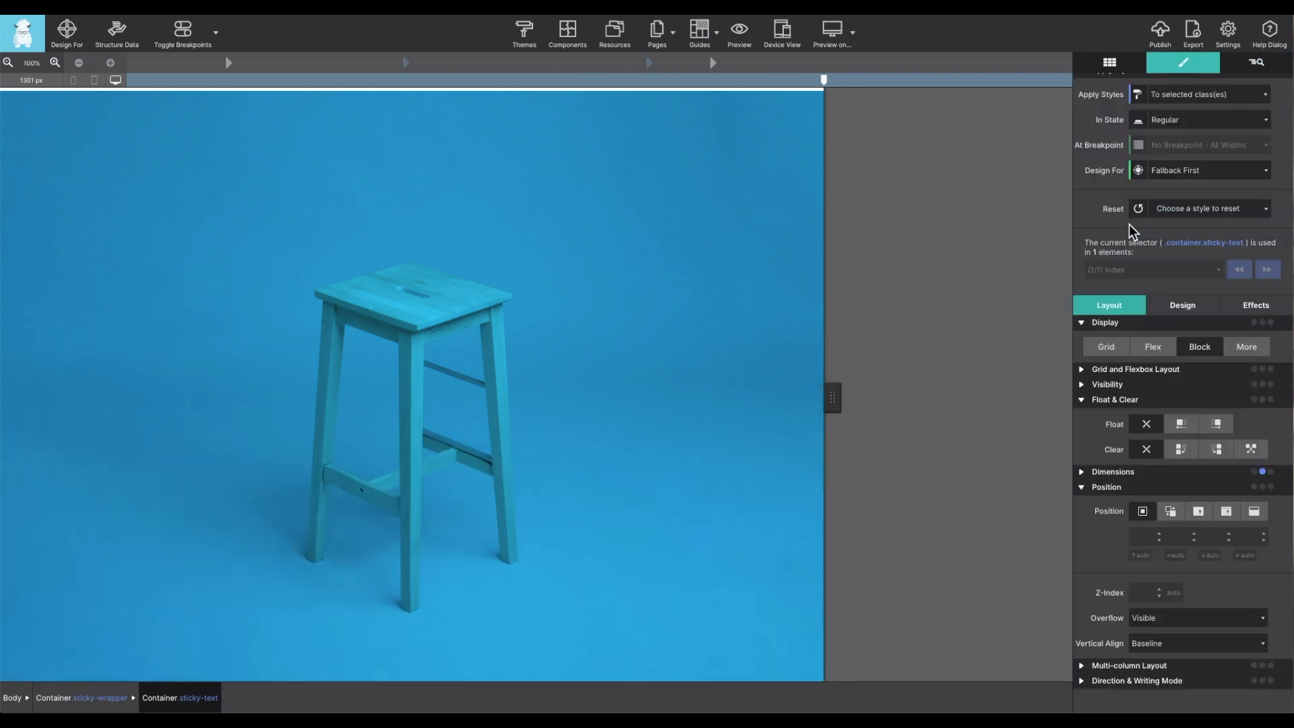
{"action": "scroll", "coordinate": [1129, 225], "scroll_direction": "up", "scroll_amount": 3}
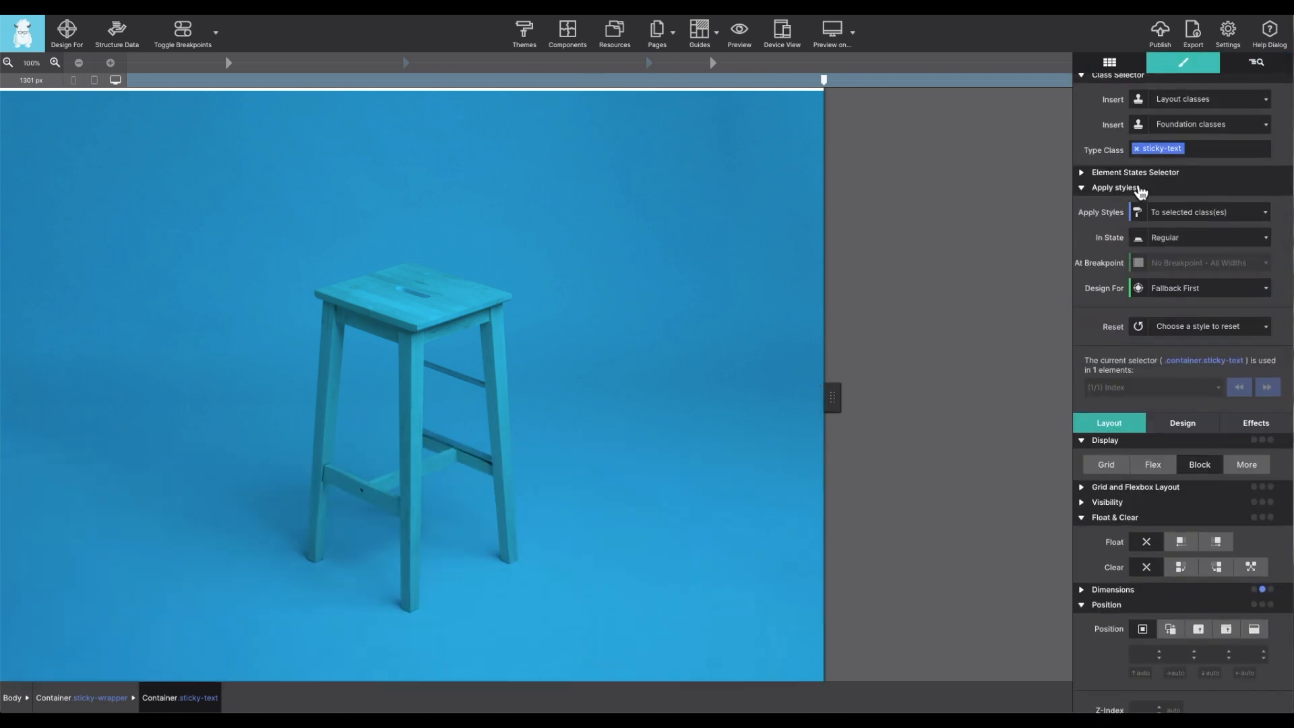
{"action": "scroll", "coordinate": [1100, 200], "scroll_direction": "down", "scroll_amount": 3}
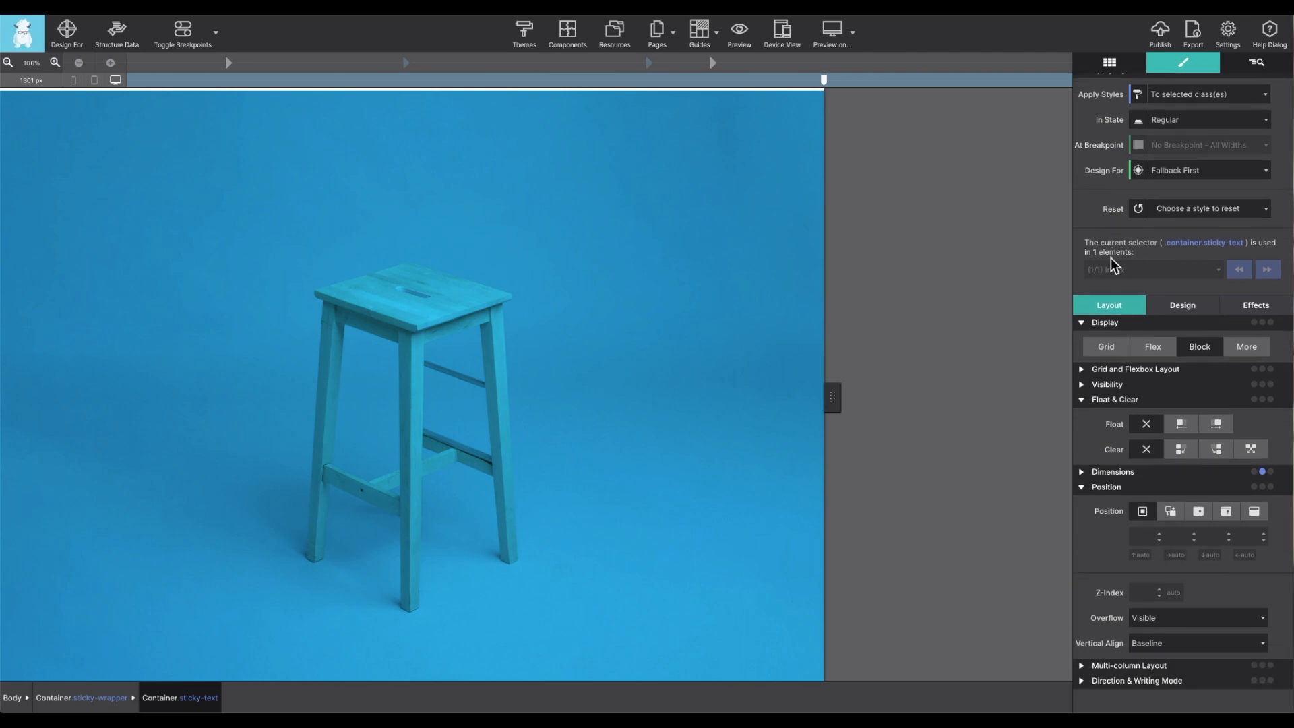
{"action": "left_click", "coordinate": [1172, 513]}
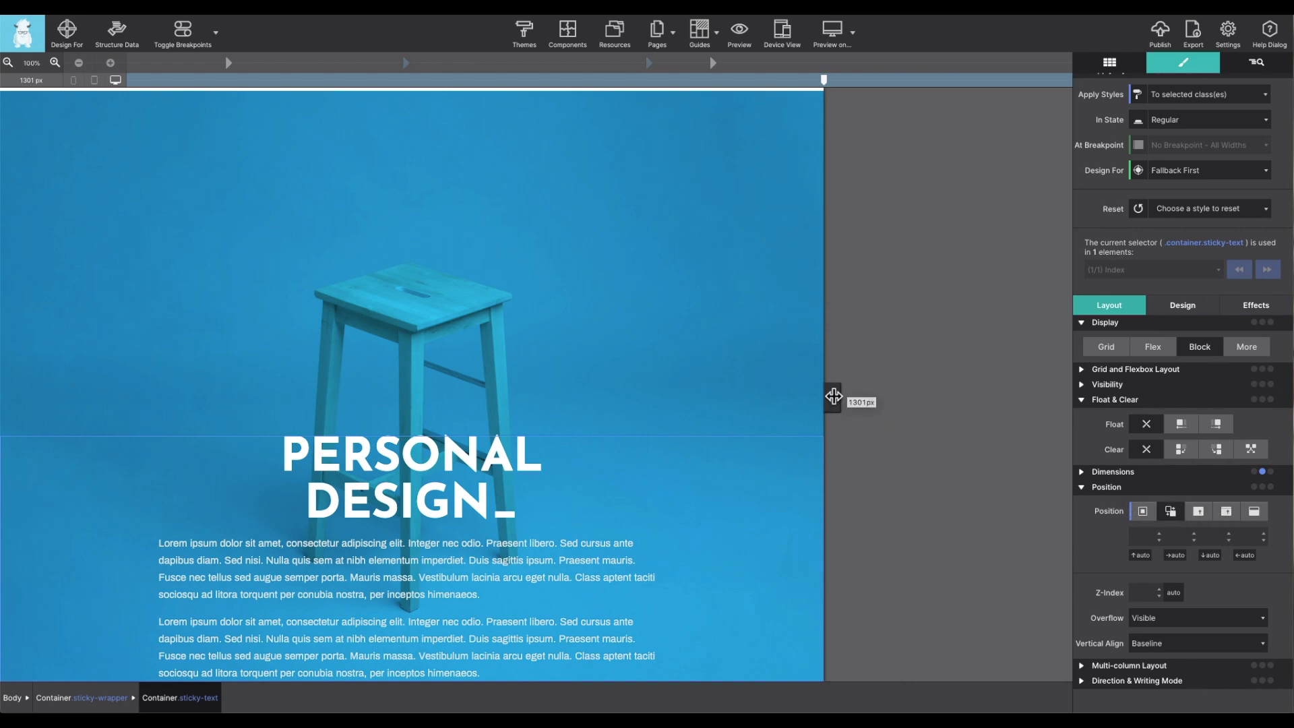
- Narrow the page canvas to about 916 px and check how the sticky-text content scrolls over the sticky blue stool image
{"action": "left_click_drag", "start_coordinate": [833, 398], "coordinate": [575, 360]}
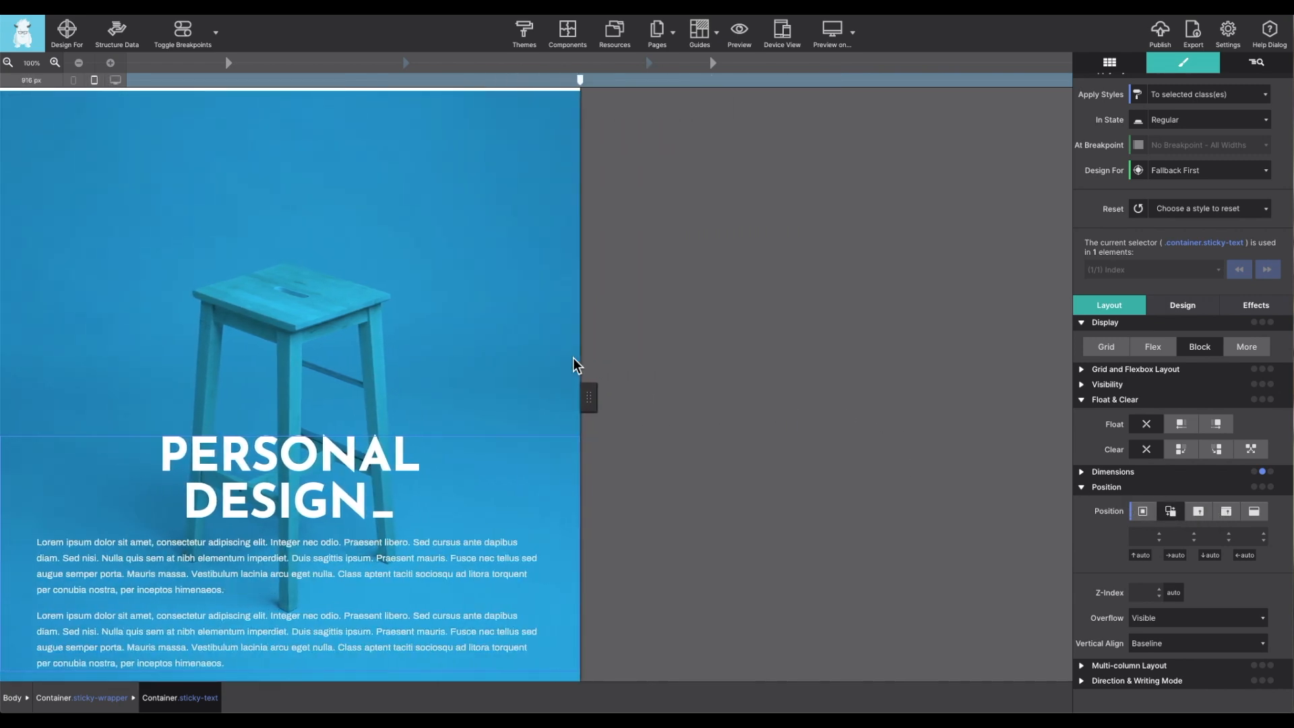
{"action": "scroll", "coordinate": [544, 349], "scroll_direction": "up", "scroll_amount": 20}
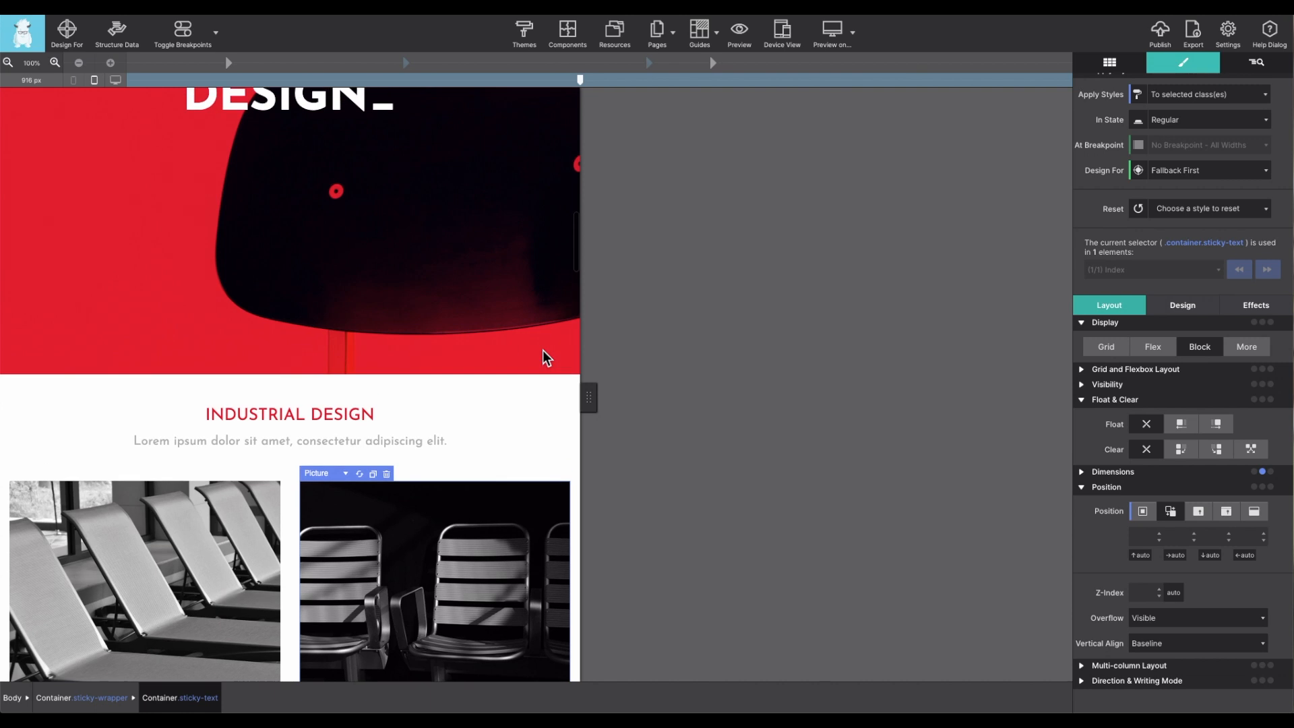
{"action": "scroll", "coordinate": [543, 350], "scroll_direction": "down", "scroll_amount": 5}
{"action": "scroll", "coordinate": [543, 350], "scroll_direction": "down", "scroll_amount": 14}
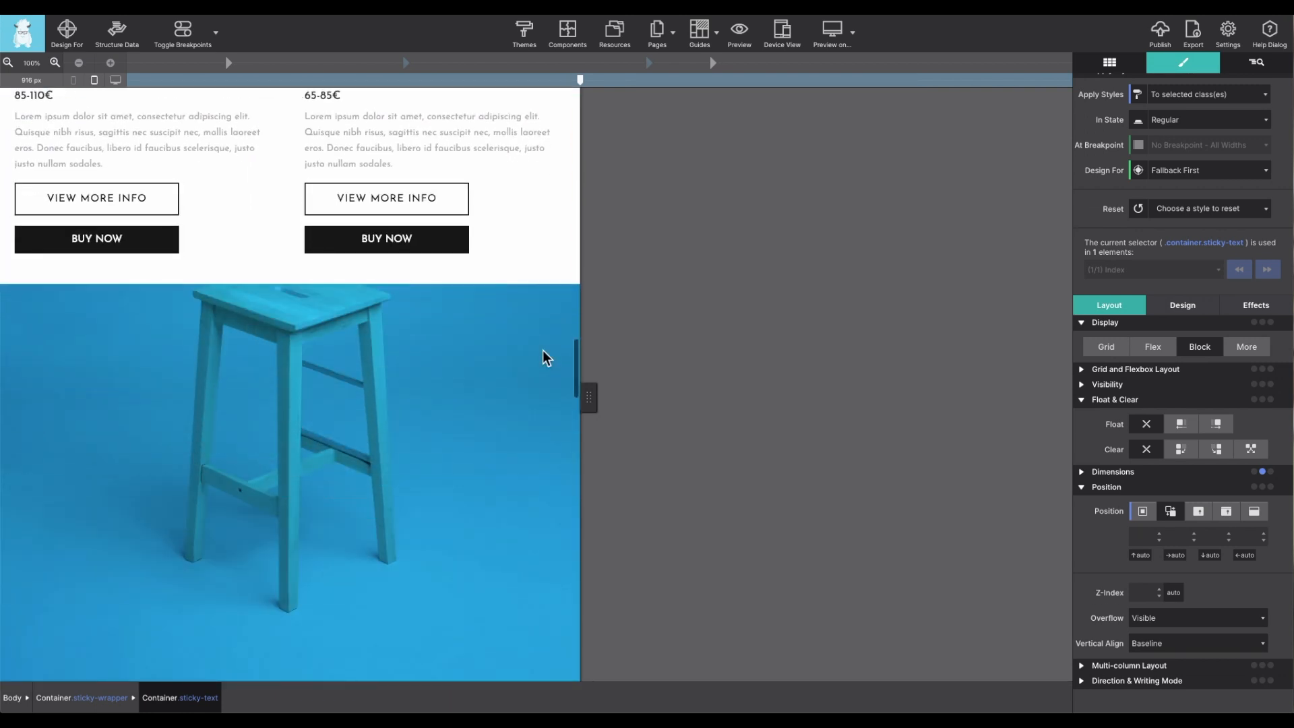
{"action": "scroll", "coordinate": [543, 349], "scroll_direction": "down", "scroll_amount": 5}
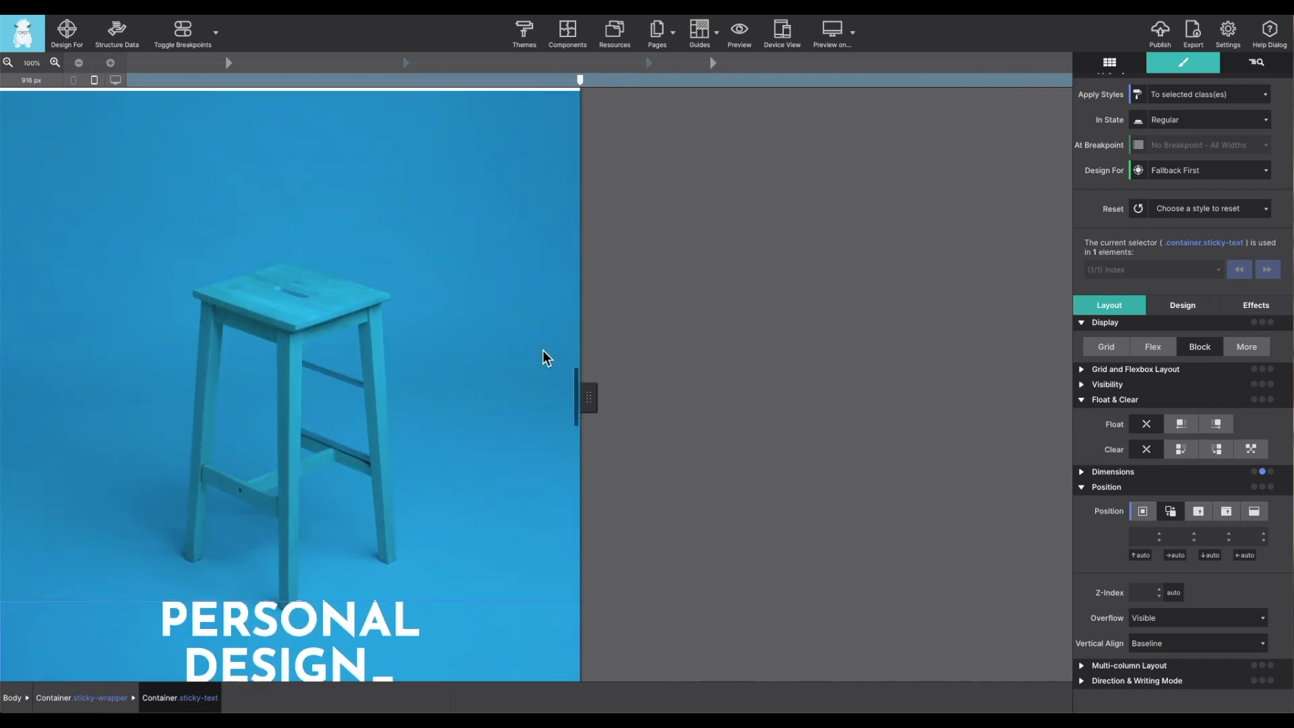
{"action": "scroll", "coordinate": [543, 349], "scroll_direction": "down", "scroll_amount": 5}
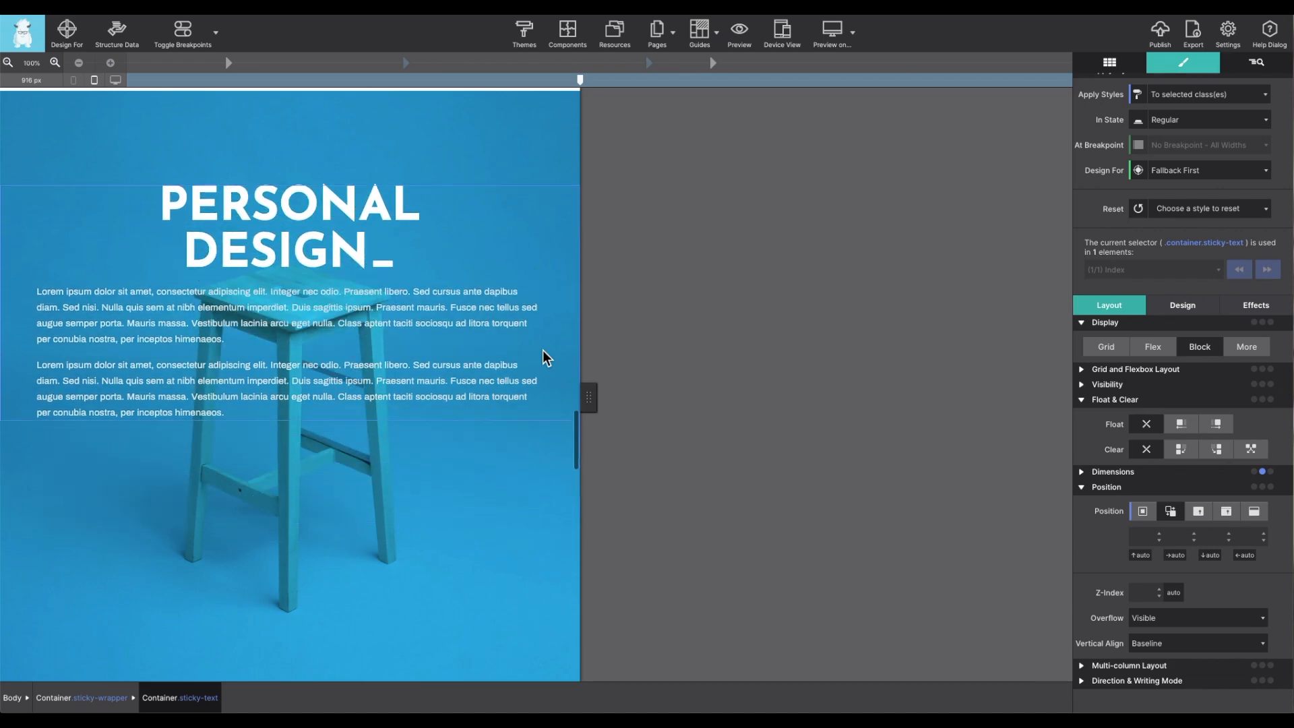
{"action": "scroll", "coordinate": [543, 349], "scroll_direction": "down", "scroll_amount": 7}
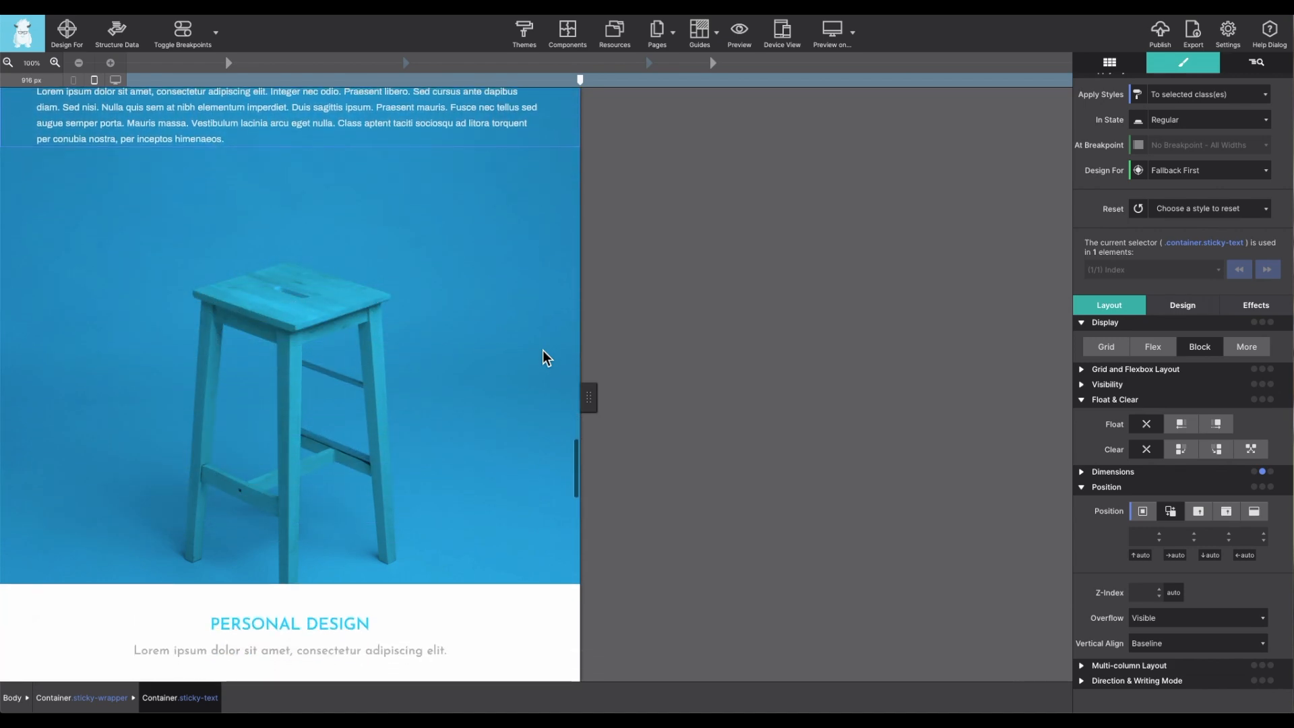
{"action": "scroll", "coordinate": [543, 350], "scroll_direction": "up", "scroll_amount": 10}
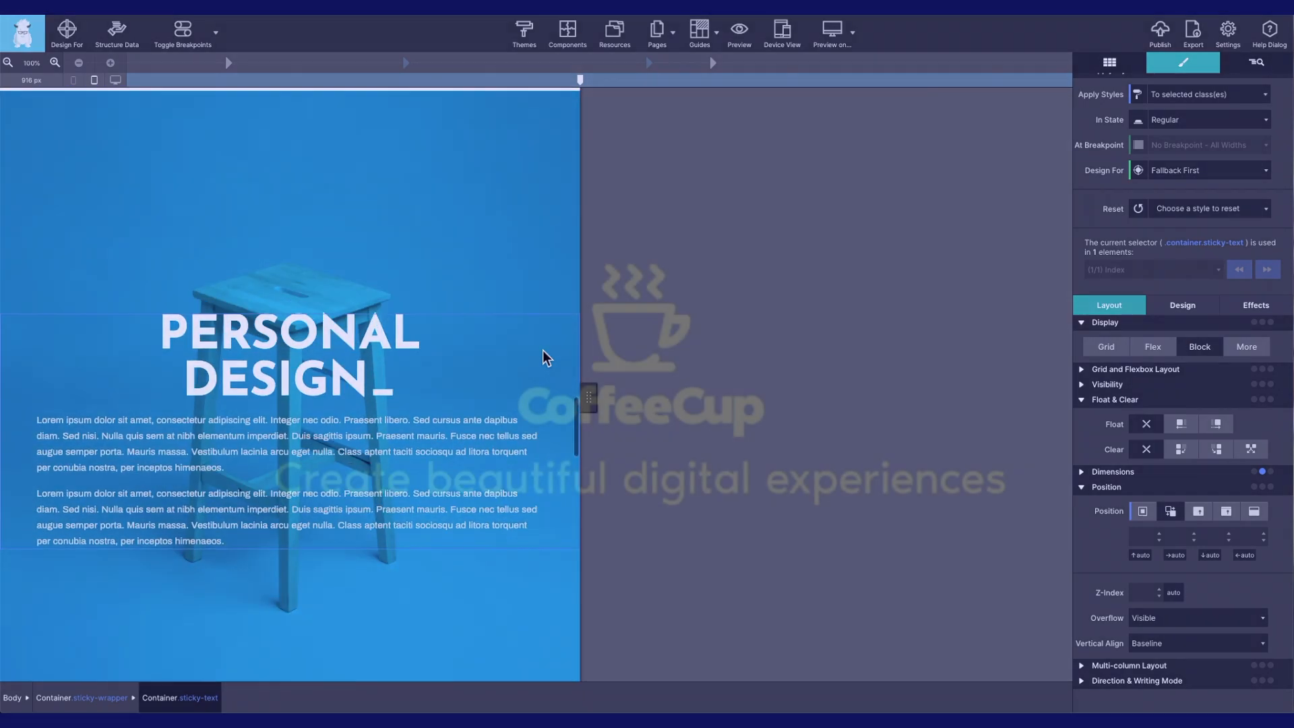